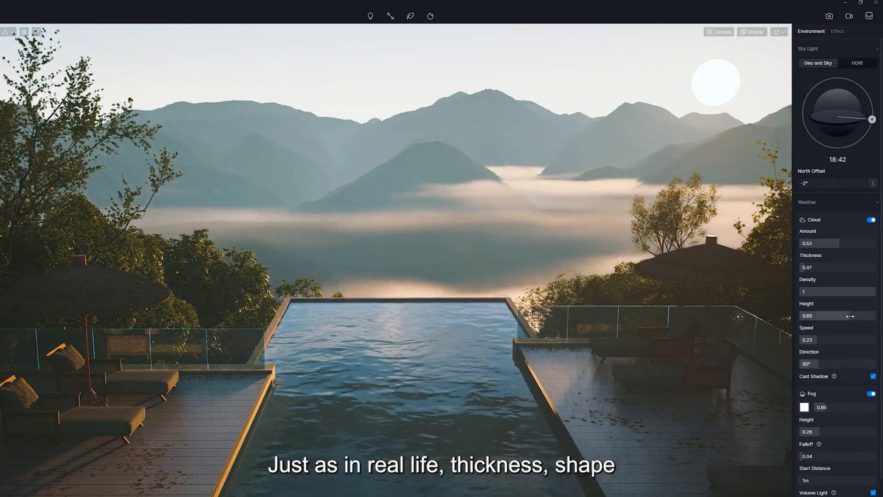
Step: Set the cloud height to 0.77 and amount to 0.85, and toggle cloud shadow casting off and back on
{"action": "left_click_drag", "start_coordinate": [850, 316], "coordinate": [856, 315]}
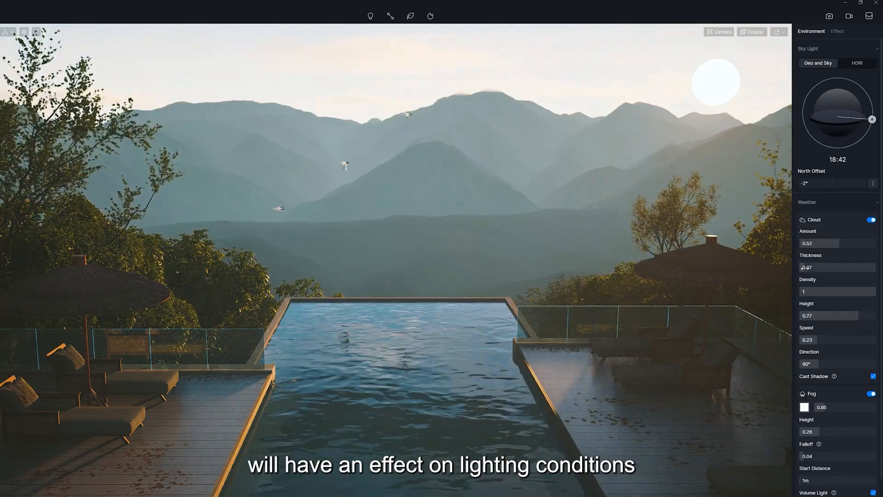
{"action": "left_click_drag", "start_coordinate": [838, 243], "coordinate": [864, 243]}
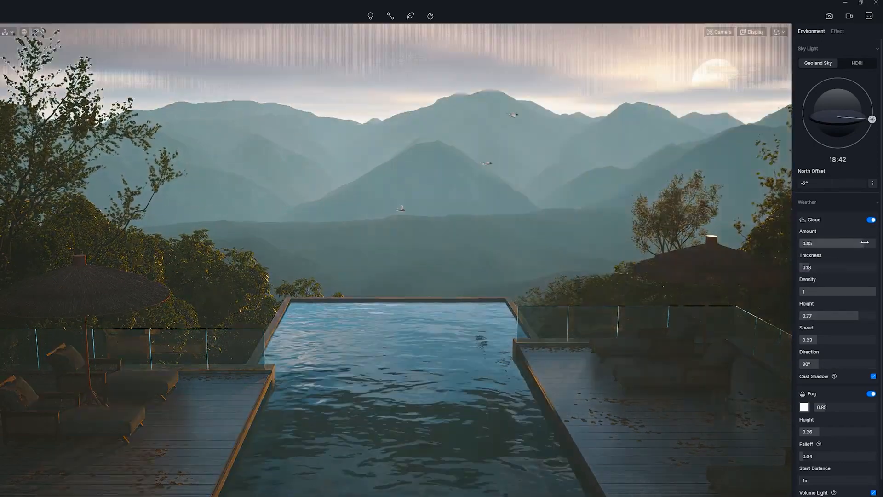
{"action": "left_click", "coordinate": [874, 376]}
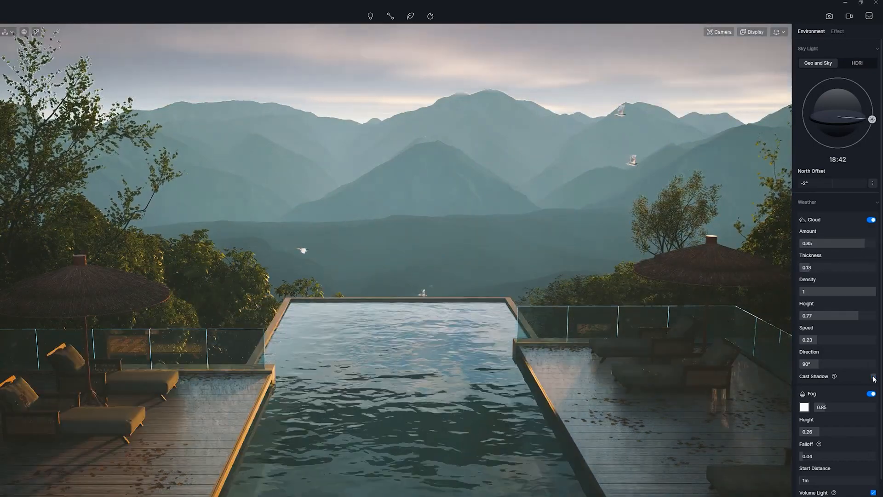
{"action": "left_click", "coordinate": [874, 376]}
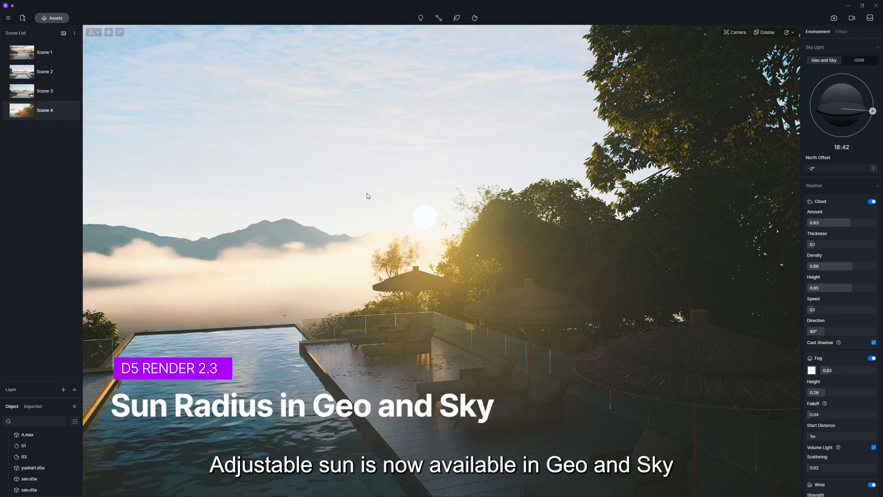
Step: Expand the detailed sun settings and vary the Sun Disk Radius, raising it to 10 and reducing it again
{"action": "left_click", "coordinate": [872, 170]}
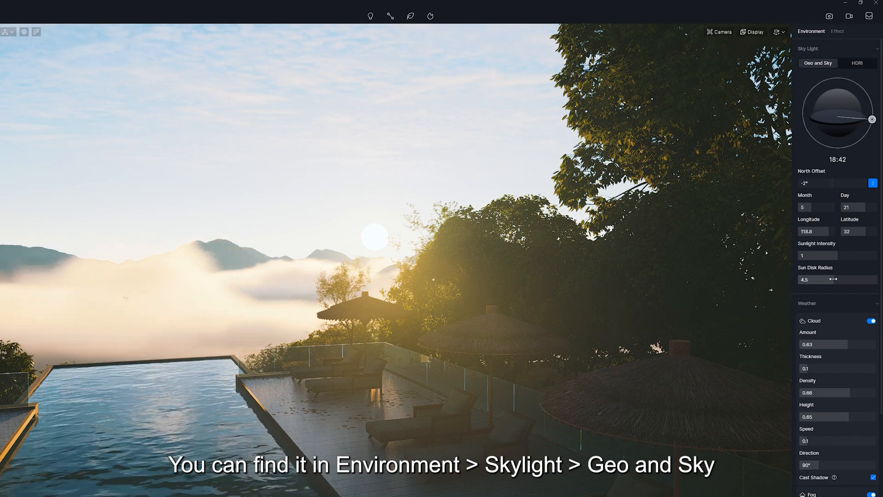
{"action": "left_click_drag", "start_coordinate": [829, 279], "coordinate": [881, 286]}
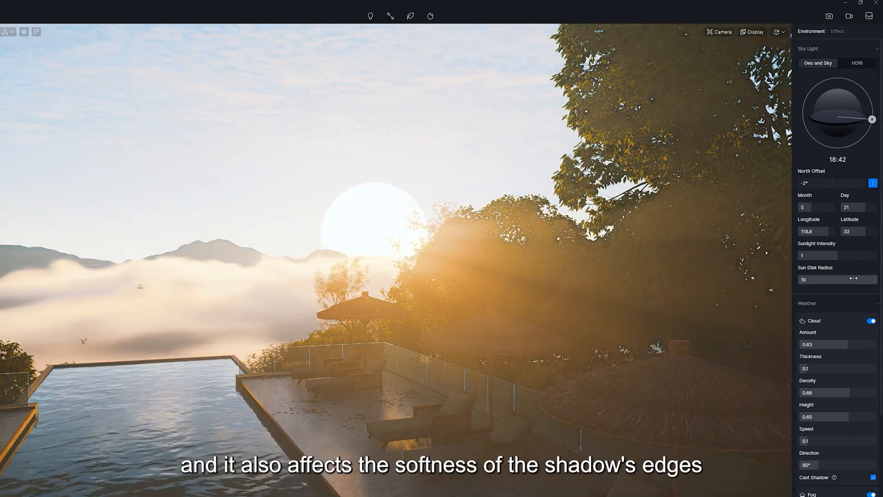
{"action": "left_click_drag", "start_coordinate": [863, 279], "coordinate": [797, 281]}
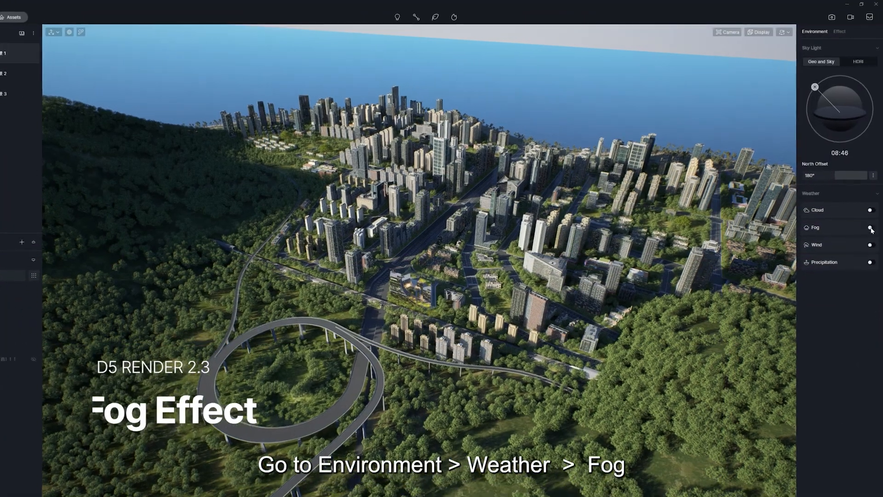
Step: Turn on fog over the city with a density of 5 and a height of 0.49, and reduce its falloff
{"action": "left_click", "coordinate": [870, 227]}
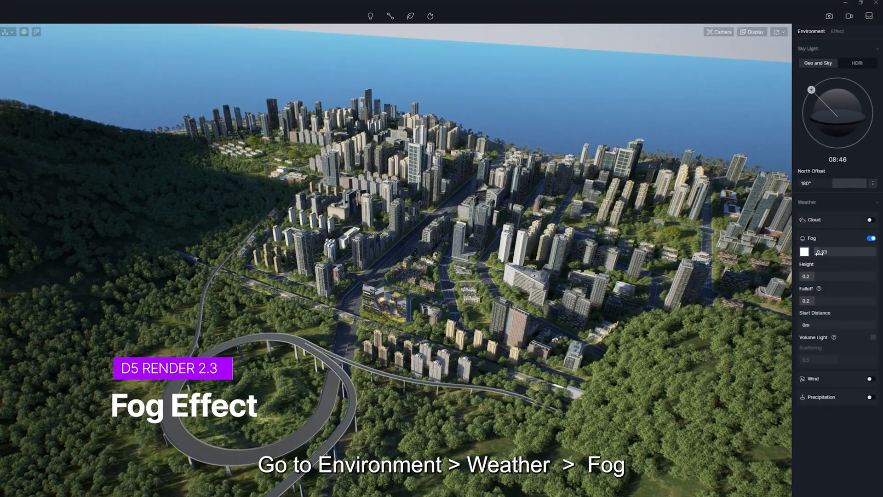
{"action": "left_click_drag", "start_coordinate": [819, 253], "coordinate": [843, 276]}
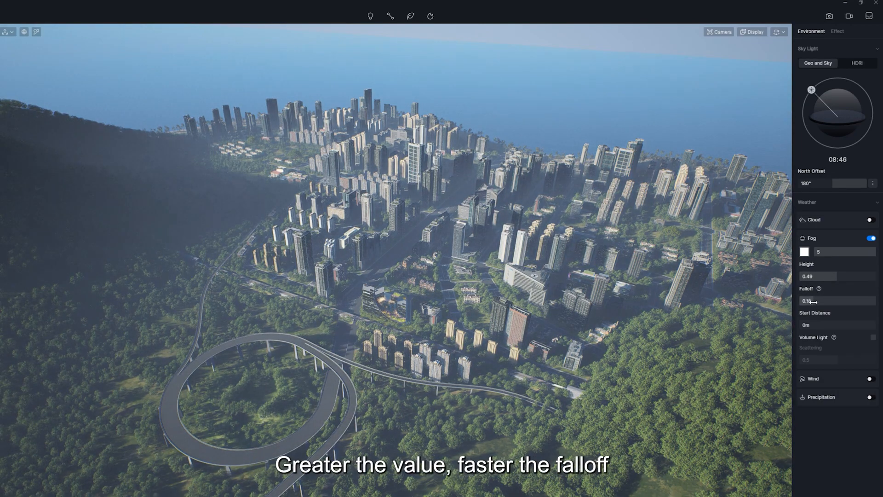
{"action": "mouse_move", "coordinate": [813, 301]}
{"action": "left_mouse_down"}
{"action": "mouse_move", "coordinate": [838, 302]}
{"action": "mouse_move", "coordinate": [805, 301]}
{"action": "left_mouse_up"}
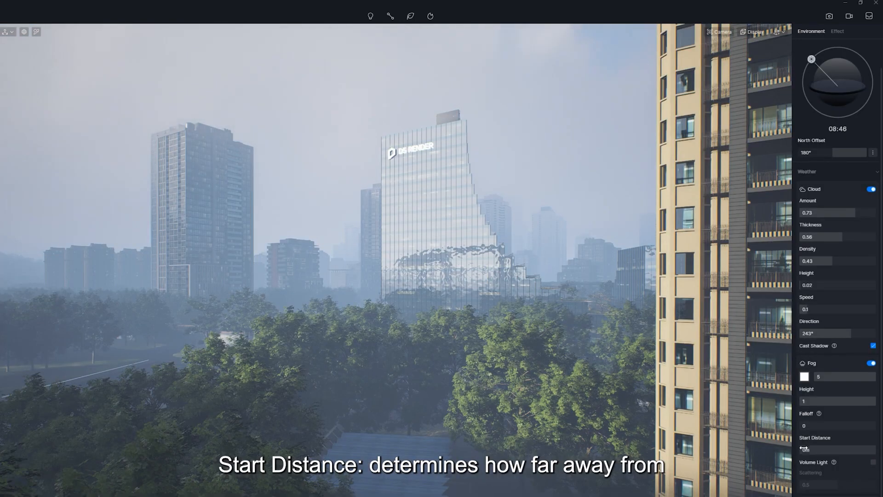
Step: Set the fog's start distance to 0 m in the street-level view
{"action": "mouse_move", "coordinate": [817, 450]}
{"action": "left_mouse_down"}
{"action": "mouse_move", "coordinate": [880, 450]}
{"action": "mouse_move", "coordinate": [800, 452]}
{"action": "left_mouse_up"}
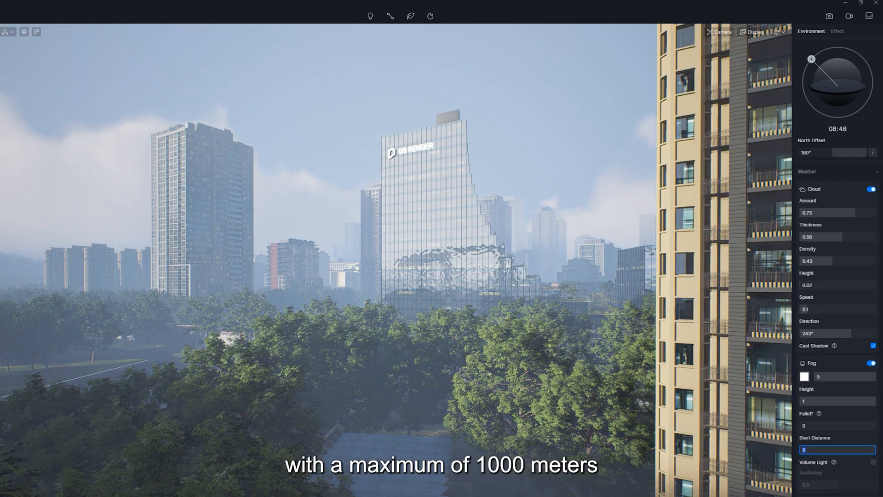
{"action": "key", "text": "Return"}
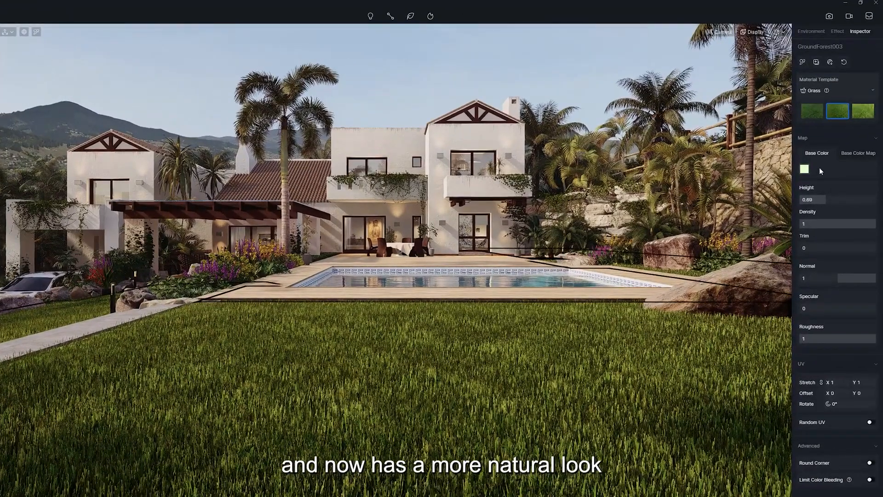
Step: Set the lawn's grass height to 0.98 and its density to 0.89
{"action": "mouse_move", "coordinate": [826, 203]}
{"action": "left_mouse_down"}
{"action": "mouse_move", "coordinate": [851, 207]}
{"action": "mouse_move", "coordinate": [836, 203]}
{"action": "left_mouse_up"}
{"action": "left_click_drag", "start_coordinate": [846, 224], "coordinate": [816, 224]}
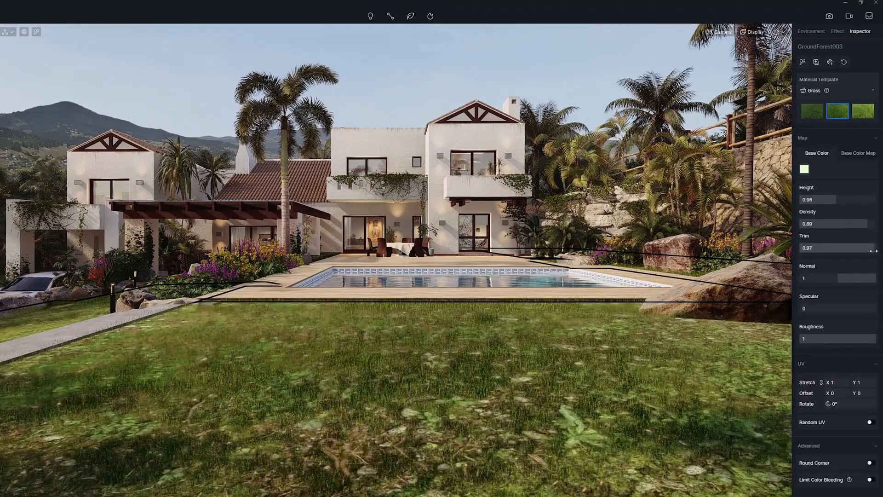
Step: Try the first and third grass presets on the lawn, with the grass height raised to 1.4
{"action": "left_click", "coordinate": [810, 113]}
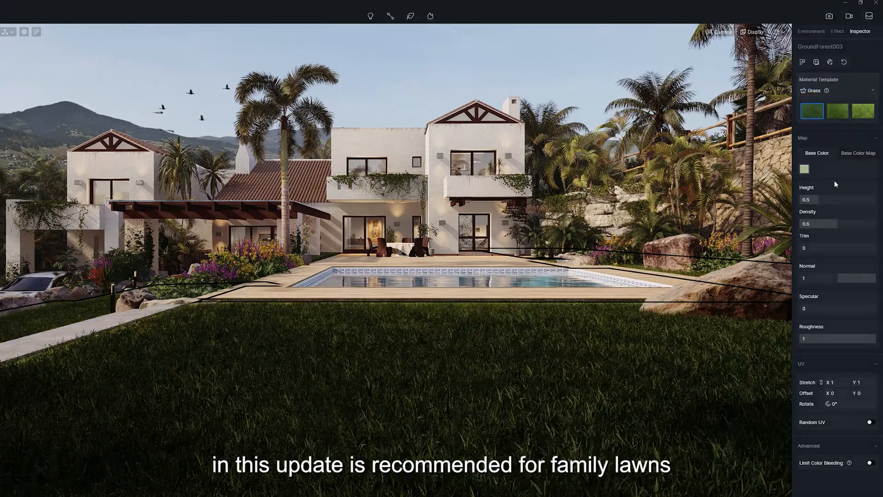
{"action": "left_click", "coordinate": [859, 112]}
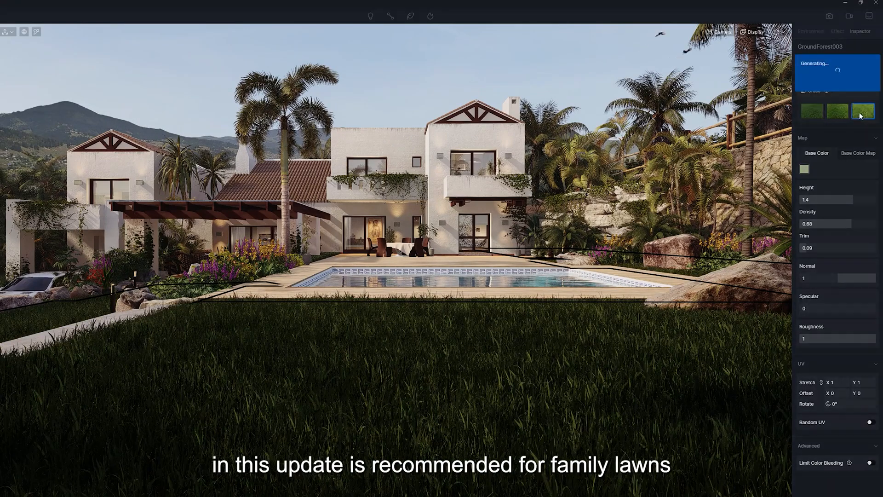
{"action": "left_click_drag", "start_coordinate": [837, 200], "coordinate": [851, 202]}
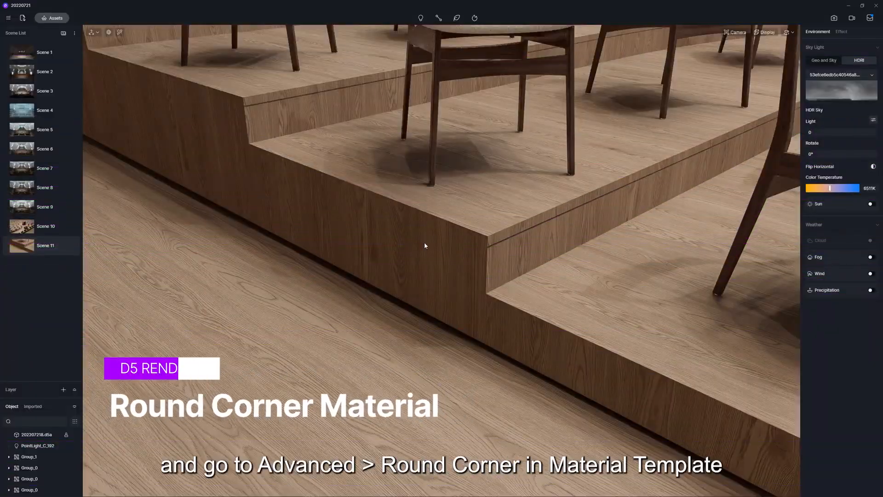
Step: Select the wood material on the side of the stepped platform
{"action": "left_click", "coordinate": [430, 240]}
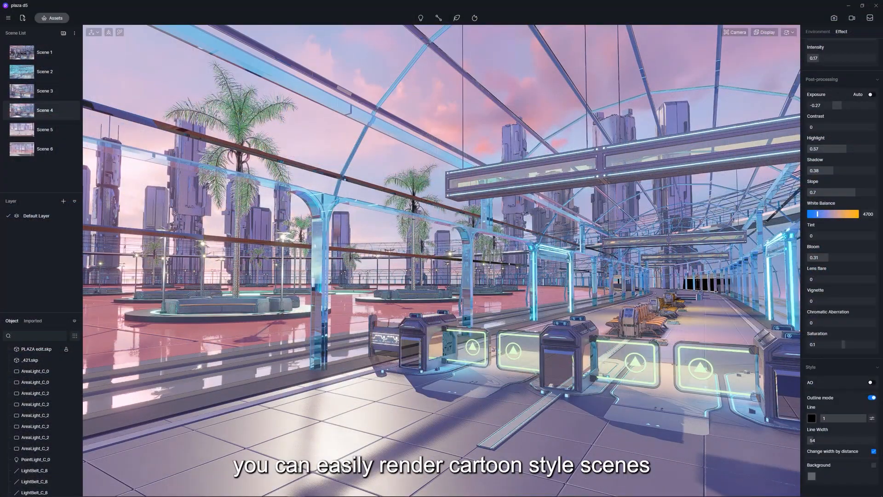
Step: Try a lower line opacity for the outline and set its Line Width to 100
{"action": "left_click_drag", "start_coordinate": [862, 418], "coordinate": [818, 418]}
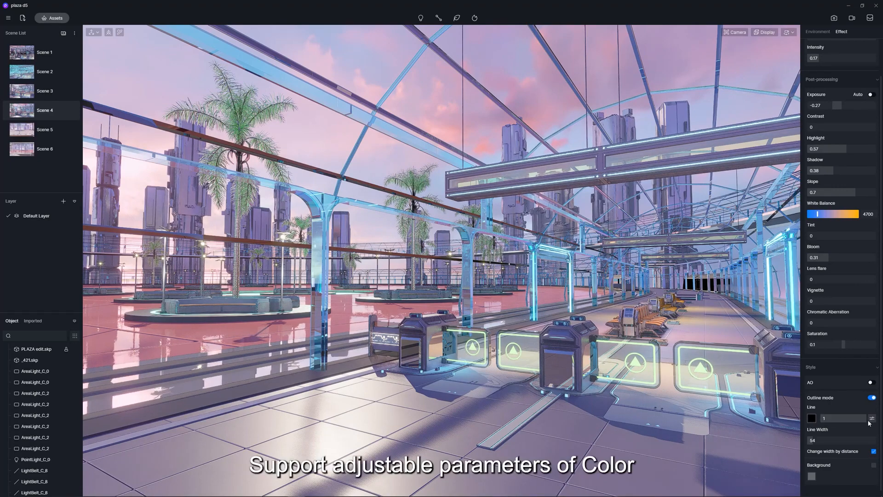
{"action": "left_click_drag", "start_coordinate": [842, 441], "coordinate": [875, 441]}
{"action": "scroll", "coordinate": [860, 437], "scroll_direction": "down", "scroll_amount": 1}
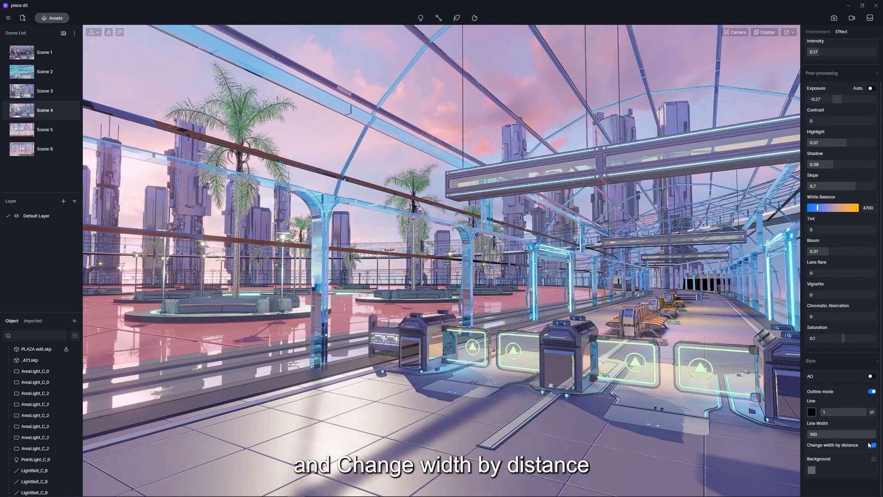
Step: Preview the outline over a plain background, restore the rendered scene and toggle Change width by distance
{"action": "left_click", "coordinate": [873, 459]}
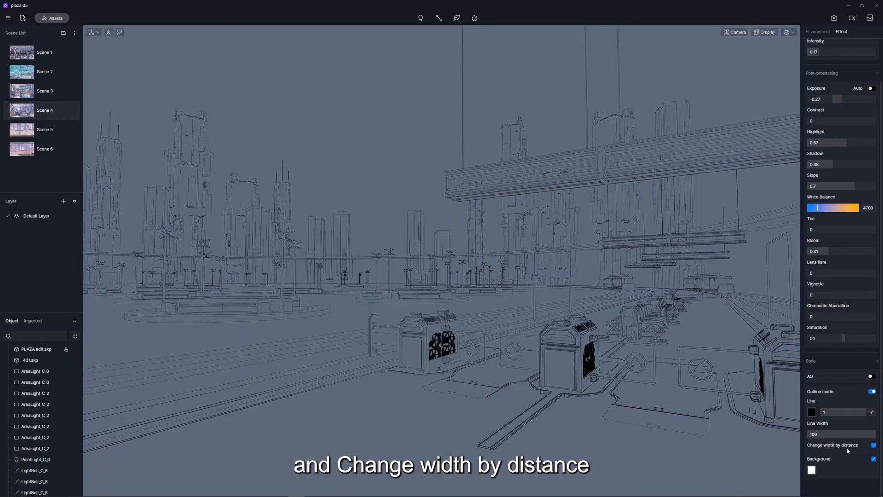
{"action": "left_click", "coordinate": [874, 459]}
{"action": "left_click", "coordinate": [873, 445]}
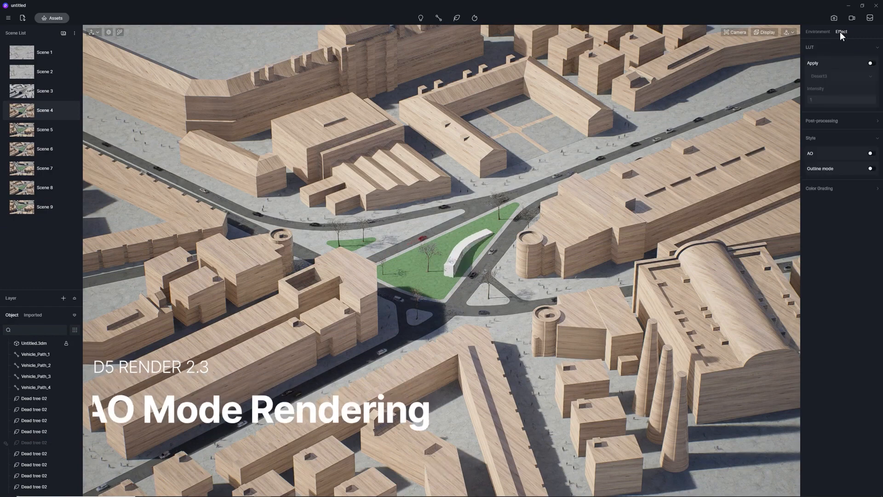
Step: Turn on the AO style for the city model and try different radii, including 2000 and 300
{"action": "left_click", "coordinate": [871, 153]}
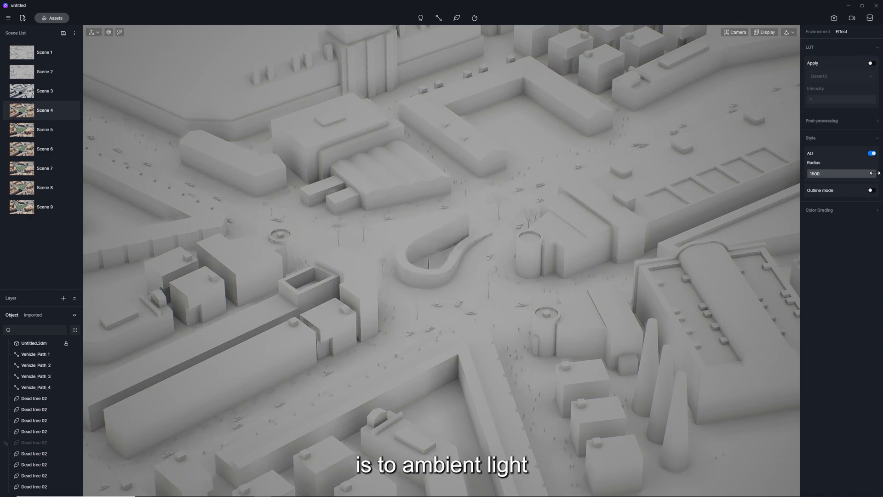
{"action": "mouse_move", "coordinate": [873, 174]}
{"action": "left_mouse_down"}
{"action": "mouse_move", "coordinate": [836, 170]}
{"action": "mouse_move", "coordinate": [881, 180]}
{"action": "left_mouse_up"}
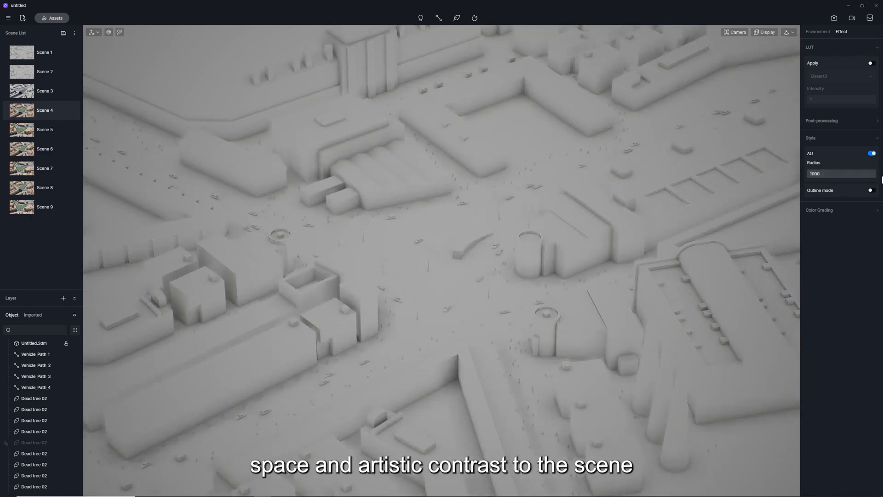
{"action": "type", "text": "200"}
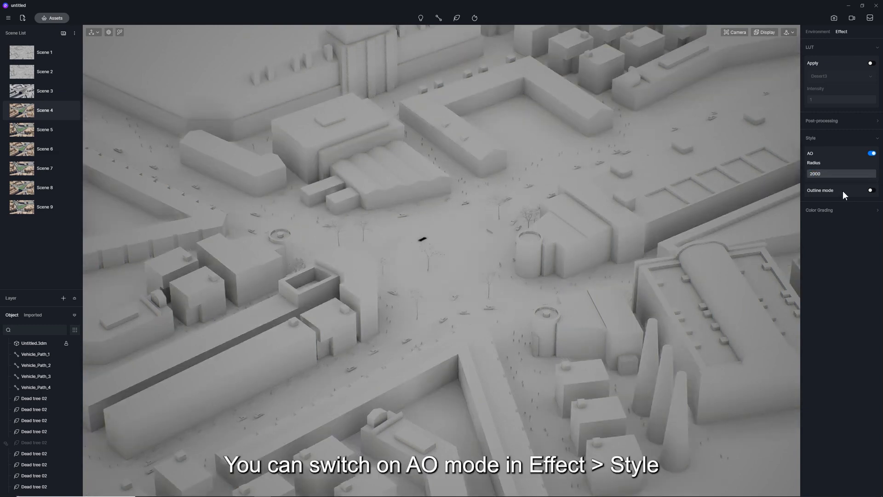
{"action": "left_click", "coordinate": [837, 174]}
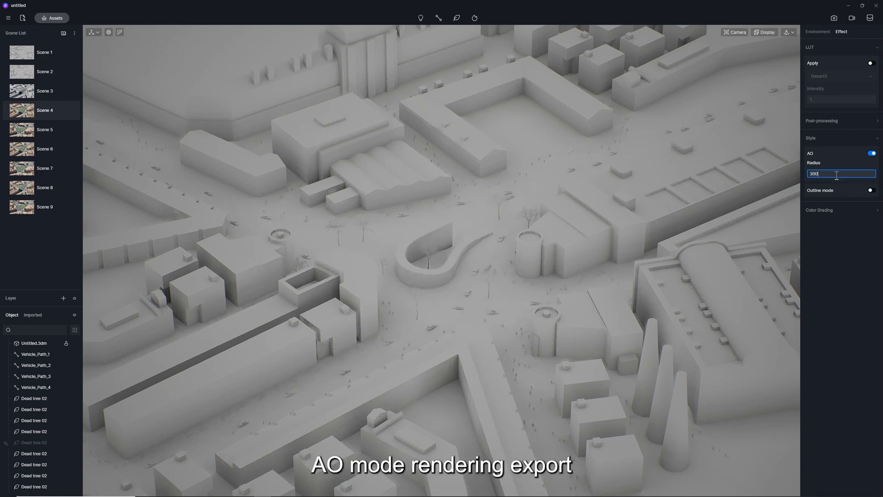
{"action": "key", "text": "Return"}
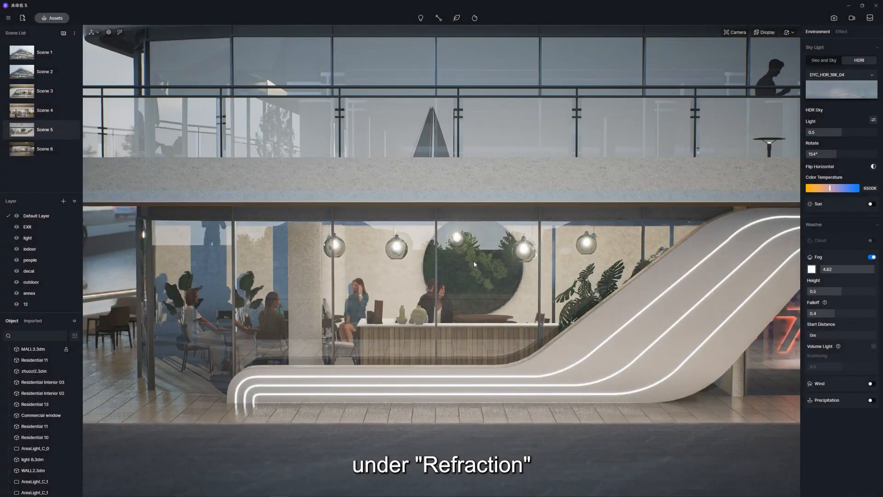
Step: Pick the transparent glass material of the shopfront and turn on its Thickness option under Refraction
{"action": "key", "text": "i"}
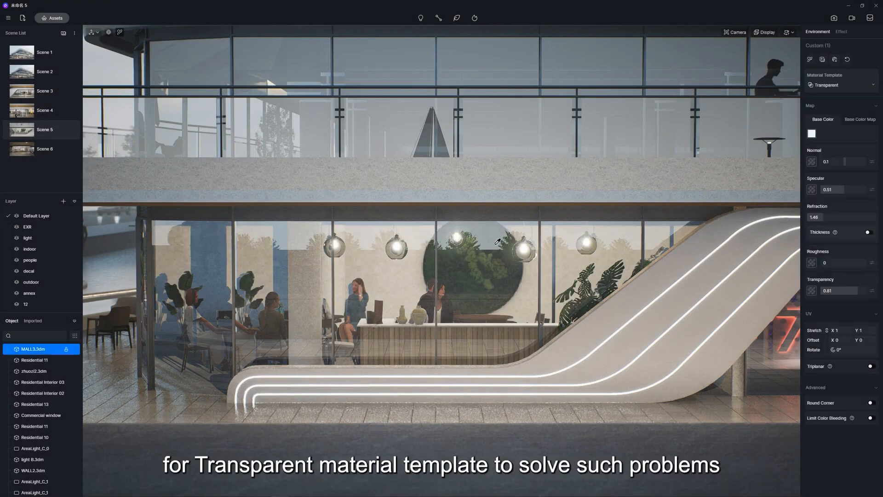
{"action": "left_click", "coordinate": [869, 233]}
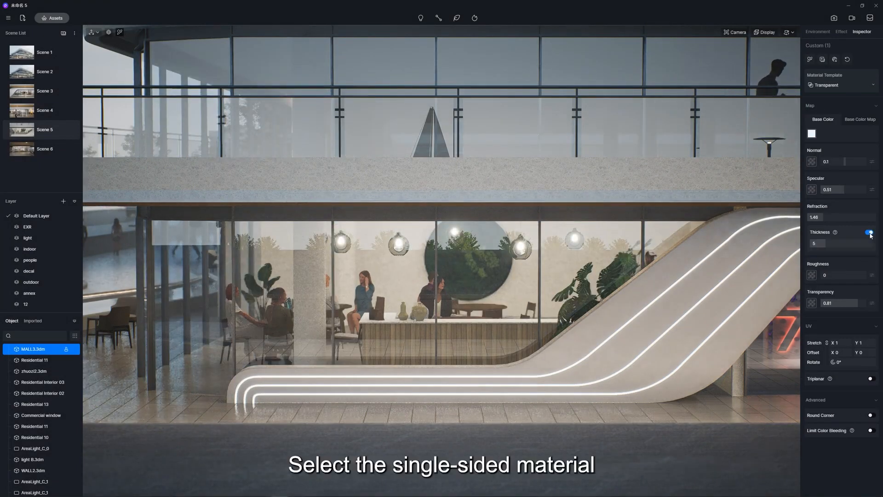
{"action": "left_click", "coordinate": [869, 233]}
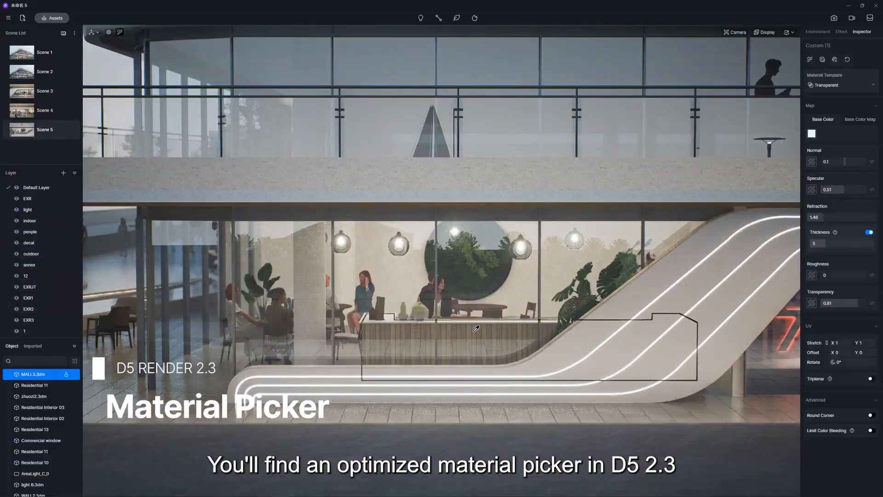
Step: Sample the wooden counter's material through the shopfront glass, as well as the material of the chairs behind it
{"action": "left_click", "coordinate": [483, 330]}
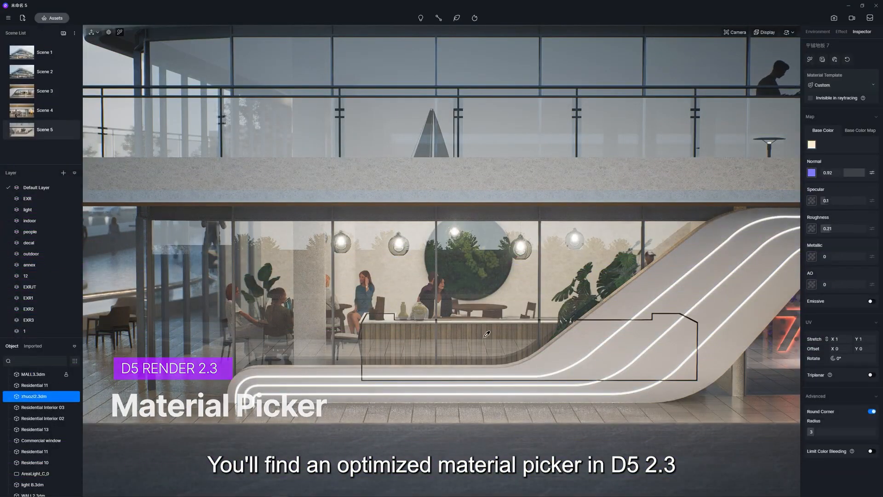
{"action": "left_click", "coordinate": [487, 343]}
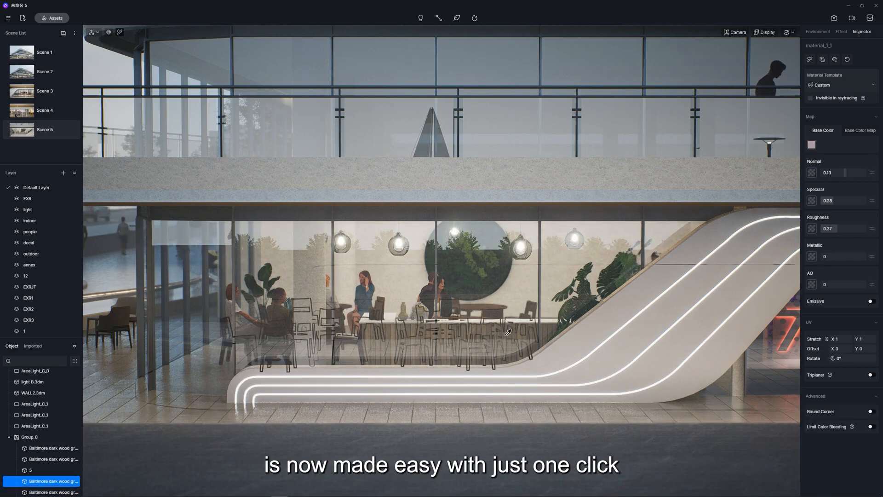
{"action": "left_click", "coordinate": [493, 328]}
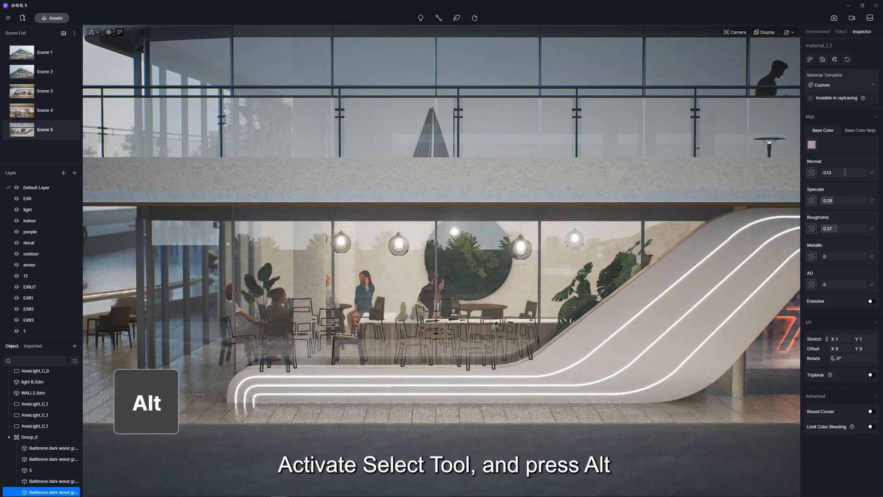
Step: Use the material picker's pass-through selection to alternate between the counter material and the chair material hidden behind it
{"action": "left_click", "coordinate": [432, 325], "text": "alt"}
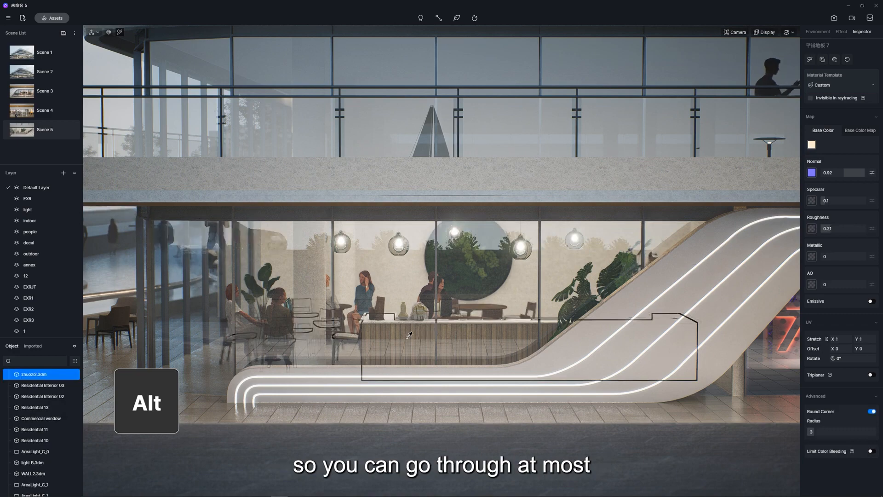
{"action": "left_click", "coordinate": [409, 335], "text": "alt"}
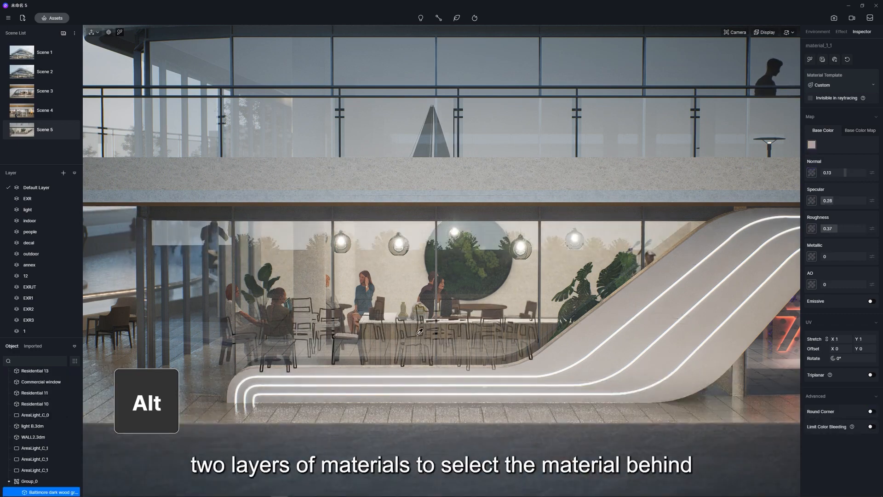
{"action": "left_click", "coordinate": [415, 333], "text": "alt"}
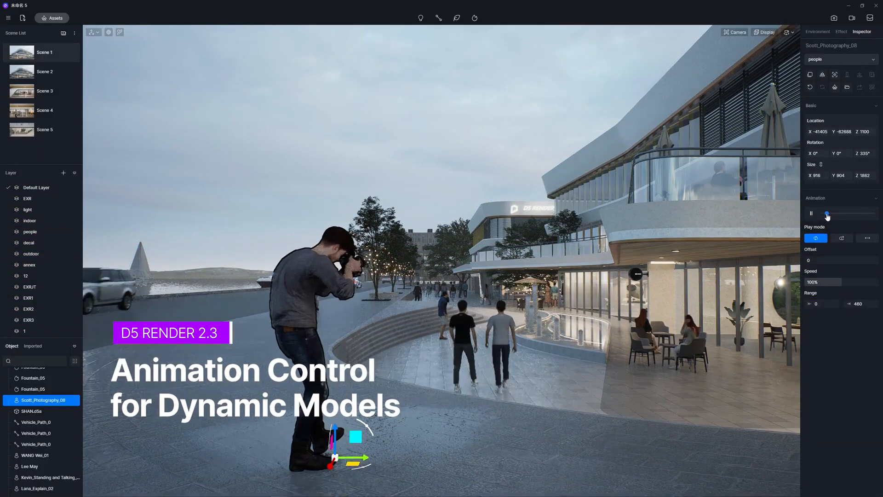
Step: Adjust the photographer model's animation controls: scrub the playback, compare two play modes, and change the offset to about 221 and the speed
{"action": "left_click_drag", "start_coordinate": [827, 216], "coordinate": [847, 217]}
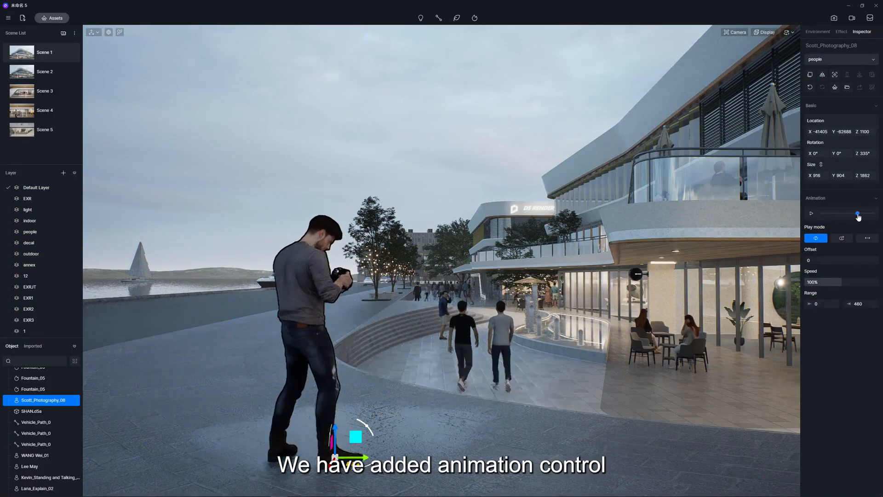
{"action": "left_click", "coordinate": [842, 237]}
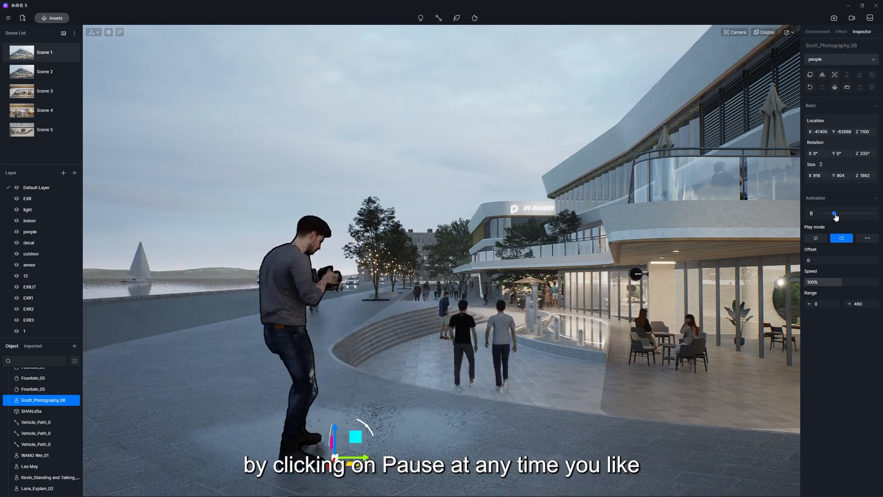
{"action": "left_click", "coordinate": [816, 238]}
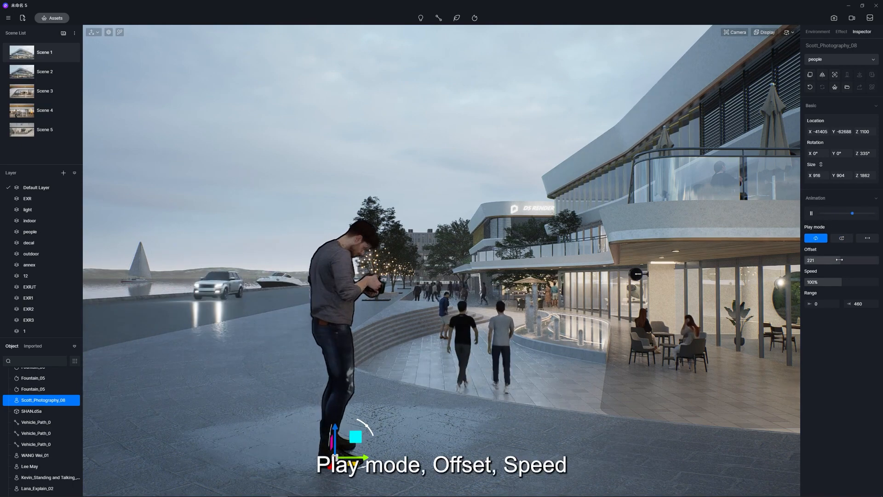
{"action": "left_click_drag", "start_coordinate": [838, 282], "coordinate": [826, 283]}
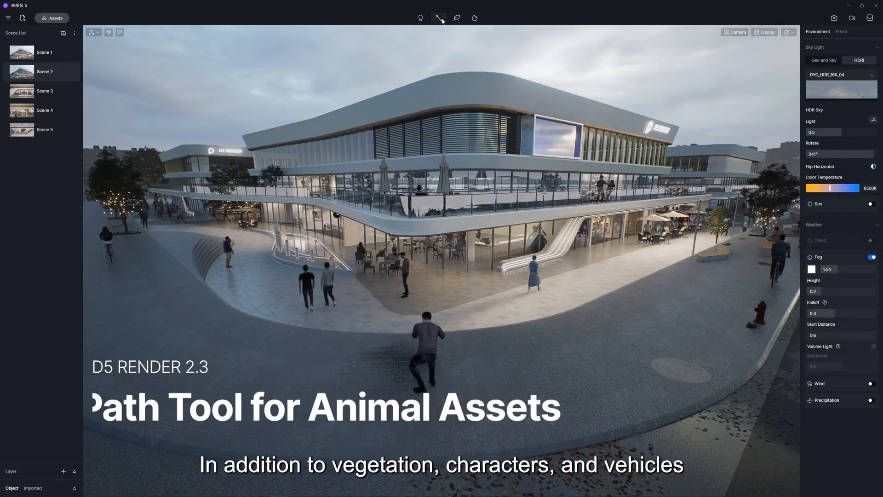
Step: Create a four-point animal path with walking dog models, including Dog_02_Walk and Dog_03_Walk, around the curved plaza, and adjust its density
{"action": "left_click", "coordinate": [441, 19]}
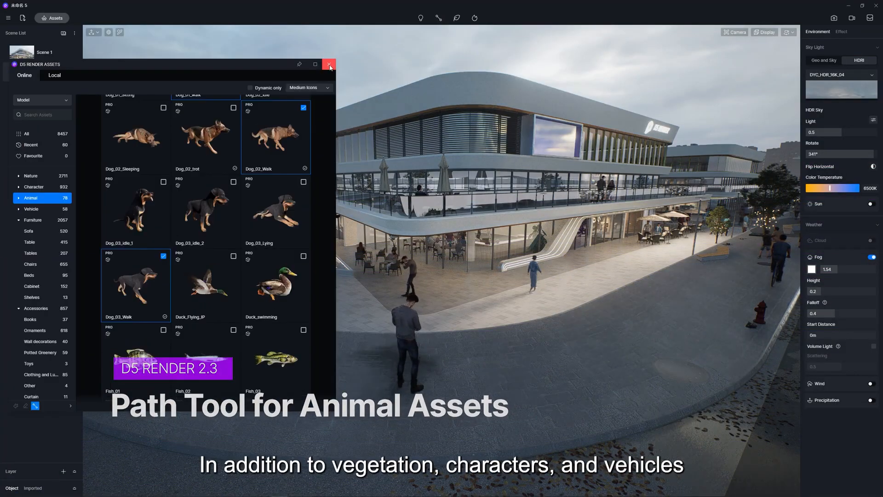
{"action": "left_click", "coordinate": [330, 65]}
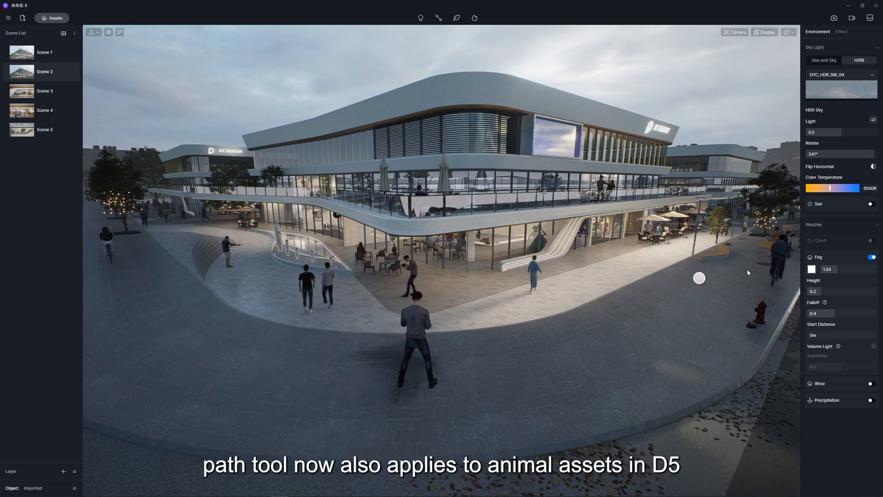
{"action": "left_click", "coordinate": [730, 270]}
{"action": "left_click", "coordinate": [528, 382]}
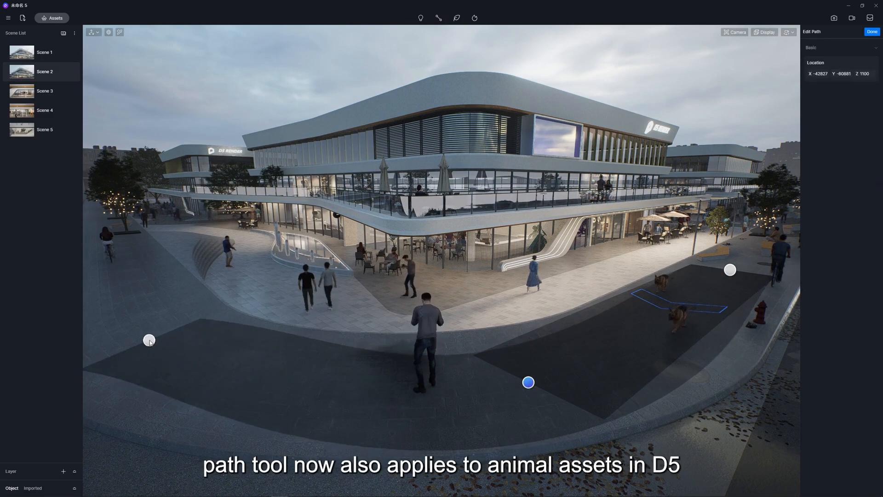
{"action": "left_click", "coordinate": [149, 339]}
{"action": "left_click", "coordinate": [123, 273]}
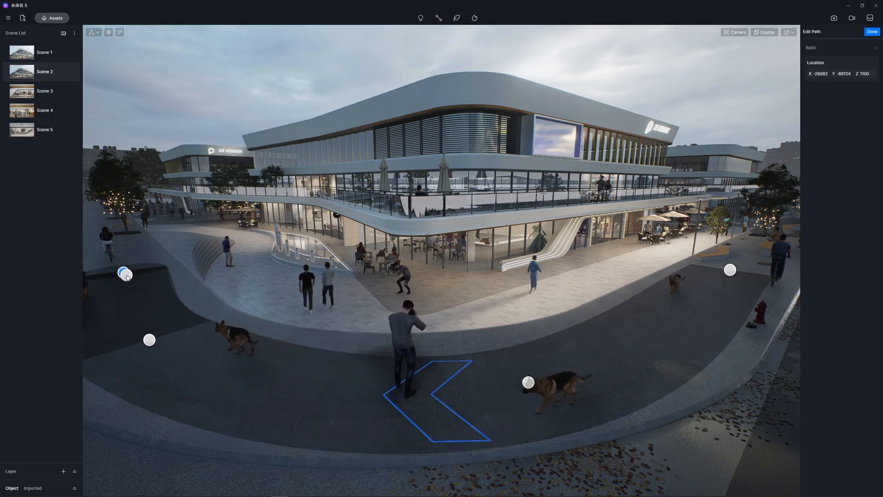
{"action": "left_click", "coordinate": [872, 32]}
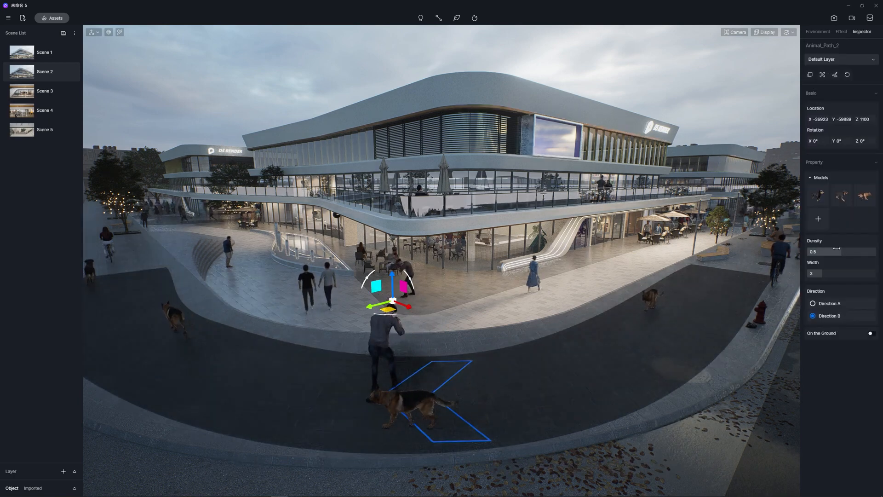
{"action": "left_click_drag", "start_coordinate": [825, 253], "coordinate": [810, 273]}
{"action": "left_click_drag", "start_coordinate": [838, 248], "coordinate": [851, 249]}
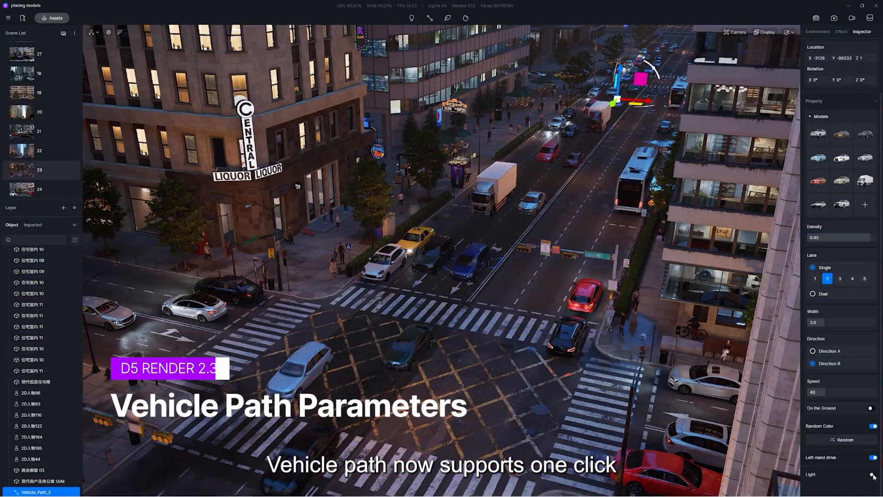
Step: Turn on the car lights of the street's vehicle path, and adjust the light intensity and vehicle density
{"action": "left_click", "coordinate": [872, 474]}
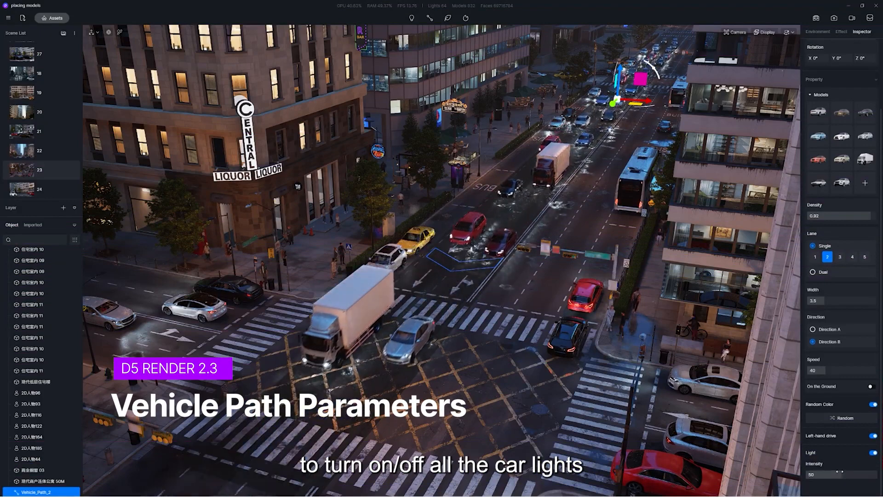
{"action": "left_click_drag", "start_coordinate": [840, 473], "coordinate": [859, 476]}
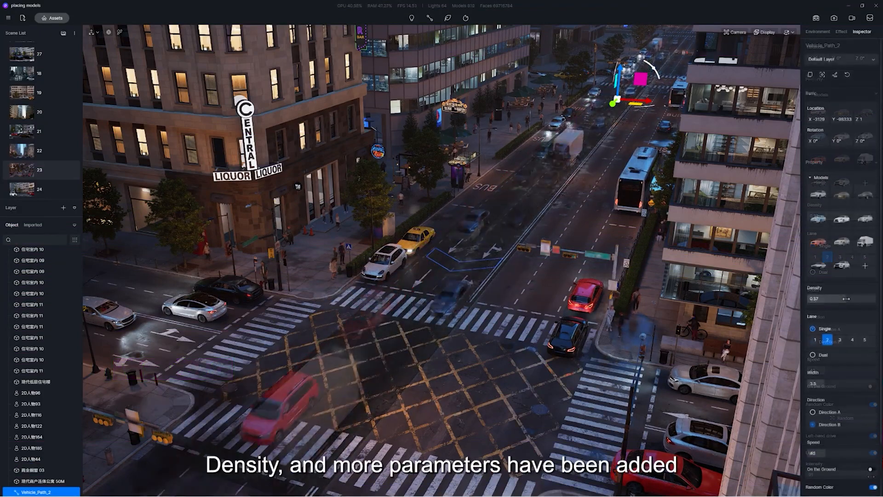
{"action": "mouse_move", "coordinate": [862, 299]}
{"action": "left_mouse_down"}
{"action": "mouse_move", "coordinate": [849, 300]}
{"action": "mouse_move", "coordinate": [872, 308]}
{"action": "left_mouse_up"}
{"action": "scroll", "coordinate": [864, 312], "scroll_direction": "down", "scroll_amount": 3}
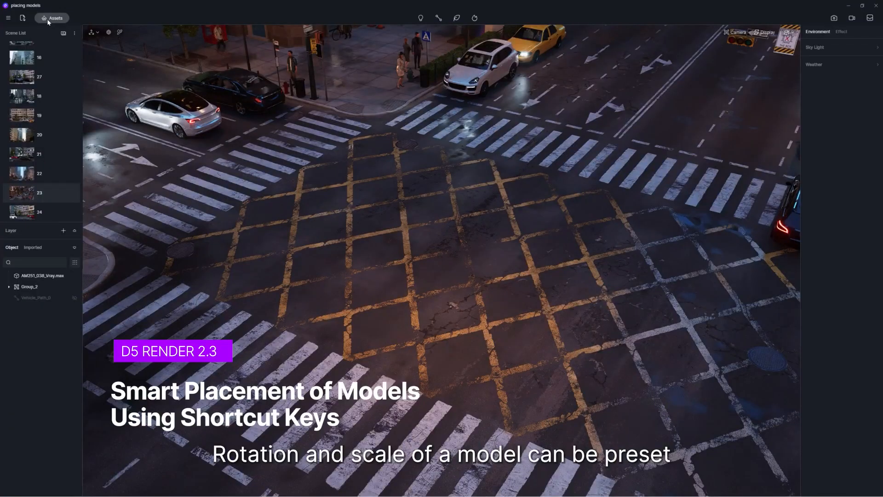
Step: Choose the Taxi 01 special vehicle from the asset library and rotate its preview around the Z axis in 90-degree steps
{"action": "left_click", "coordinate": [52, 18]}
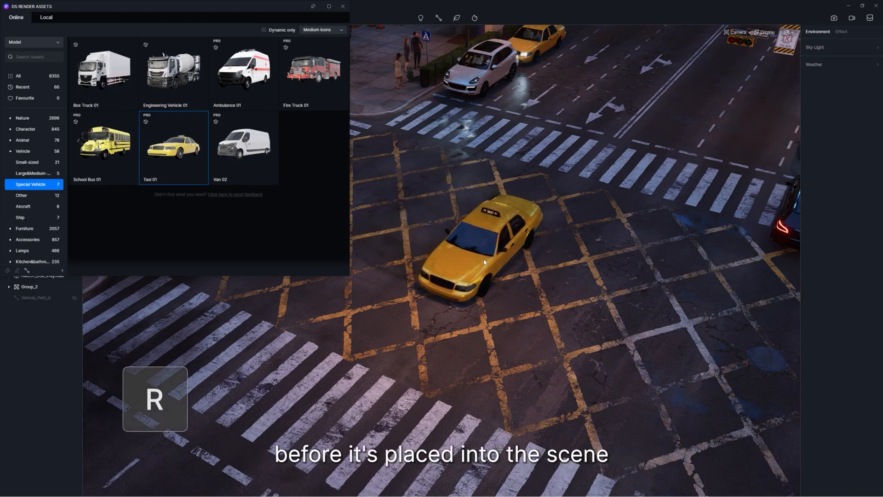
{"action": "key", "text": "r"}
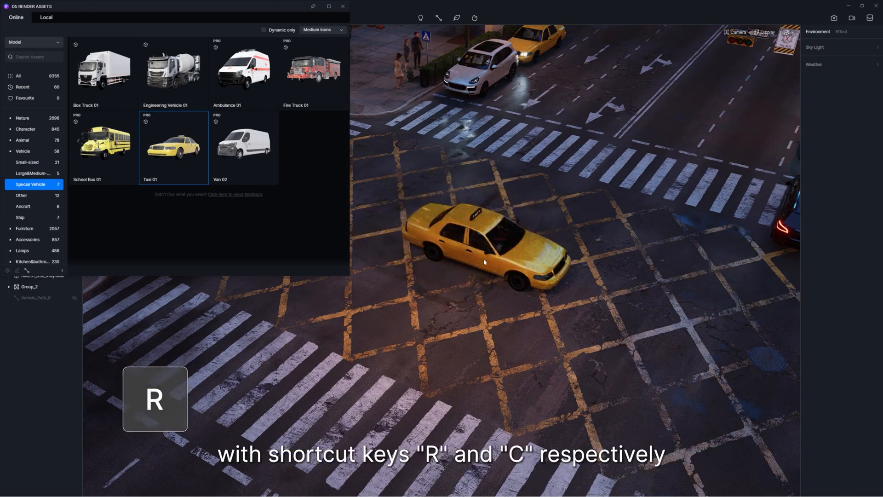
{"action": "key", "text": "r"}
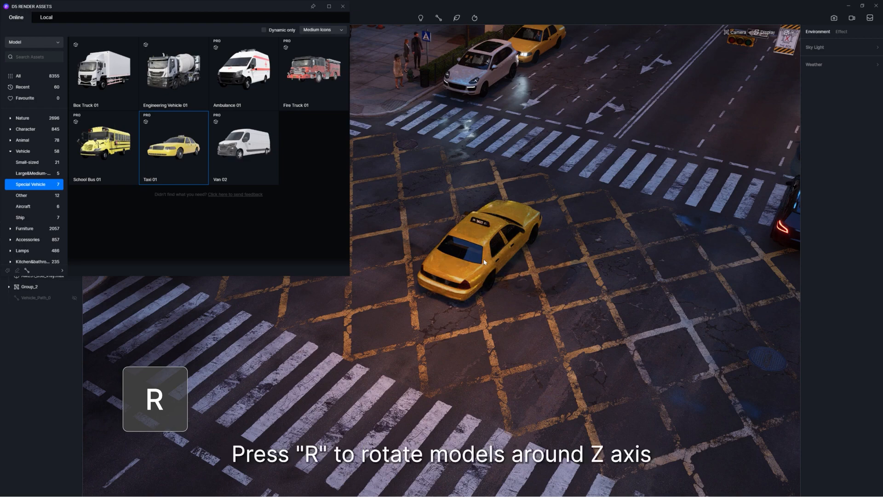
{"action": "key", "text": "r"}
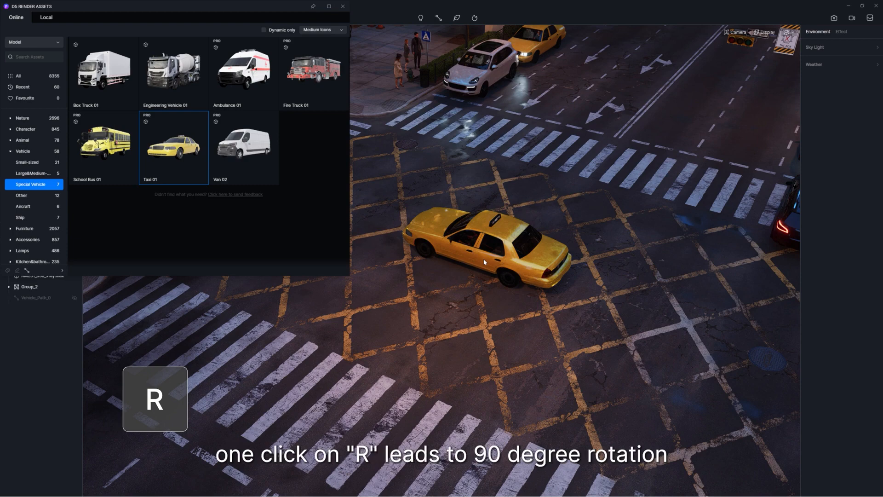
{"action": "key", "text": "r"}
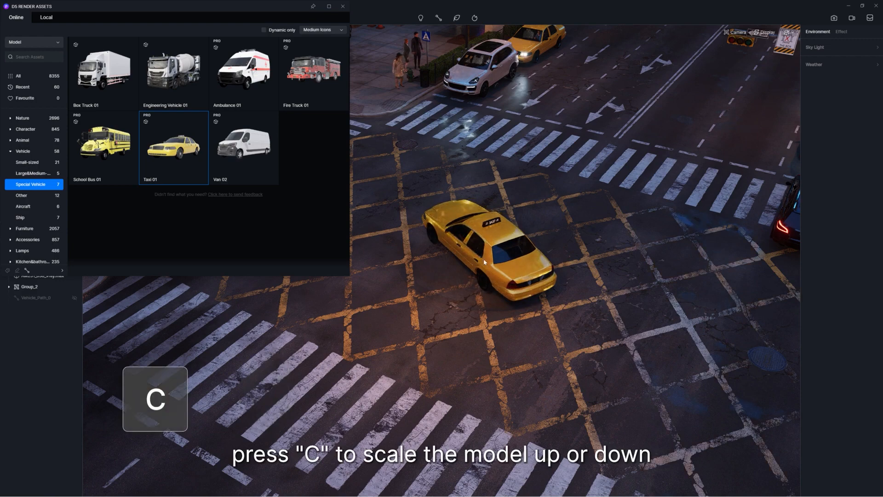
Step: Scale the taxi preview up and down freely, and place the taxi on the yellow-grid intersection
{"action": "key", "text": "c"}
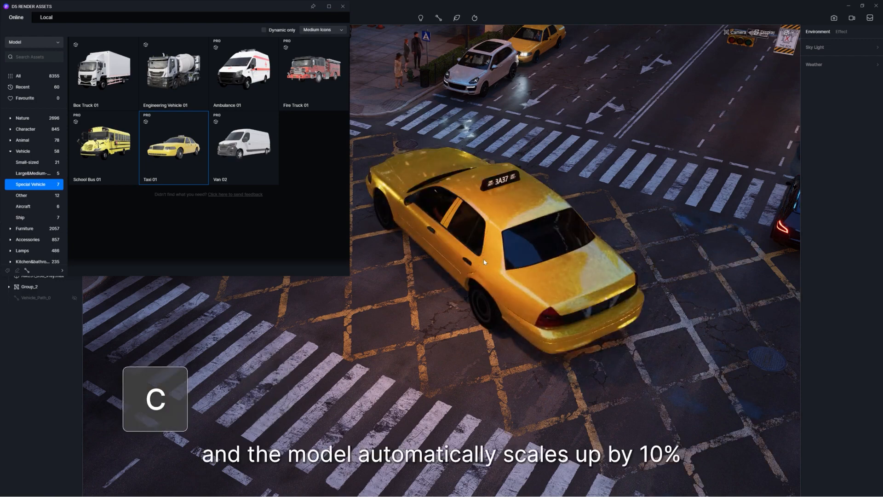
{"action": "key", "text": "c"}
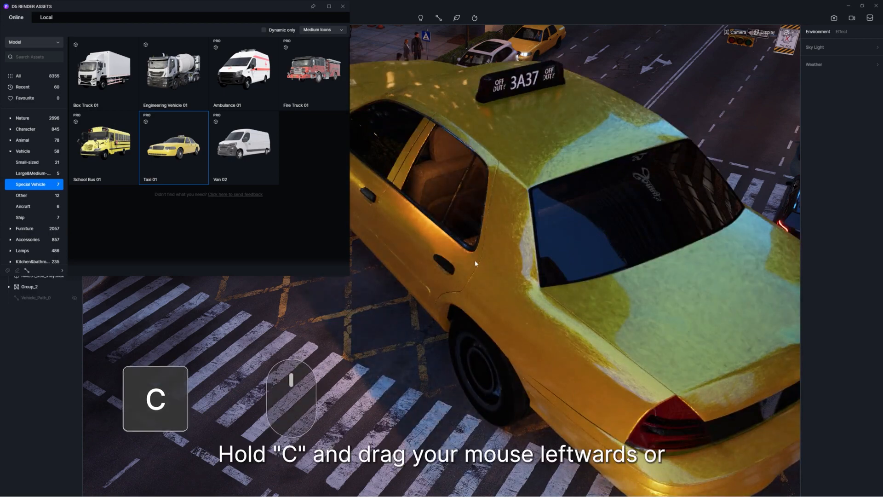
{"action": "key", "text": "c"}
{"action": "key", "text": "c"}
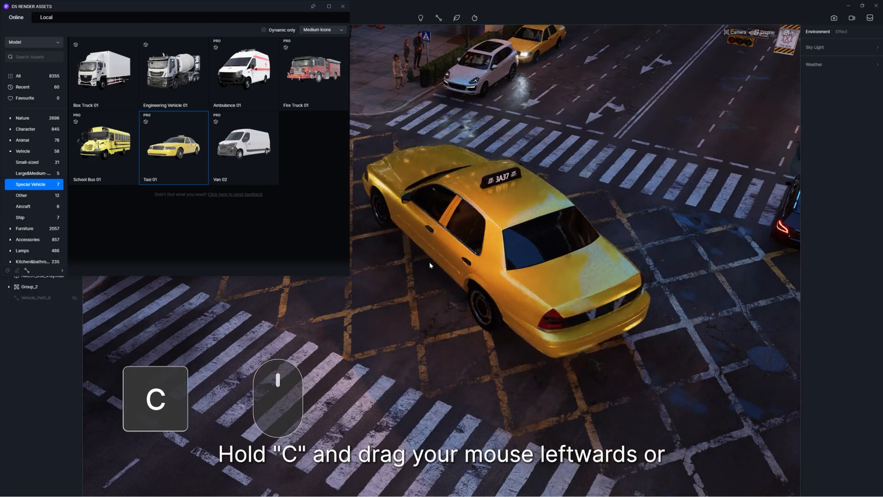
{"action": "key", "text": "c"}
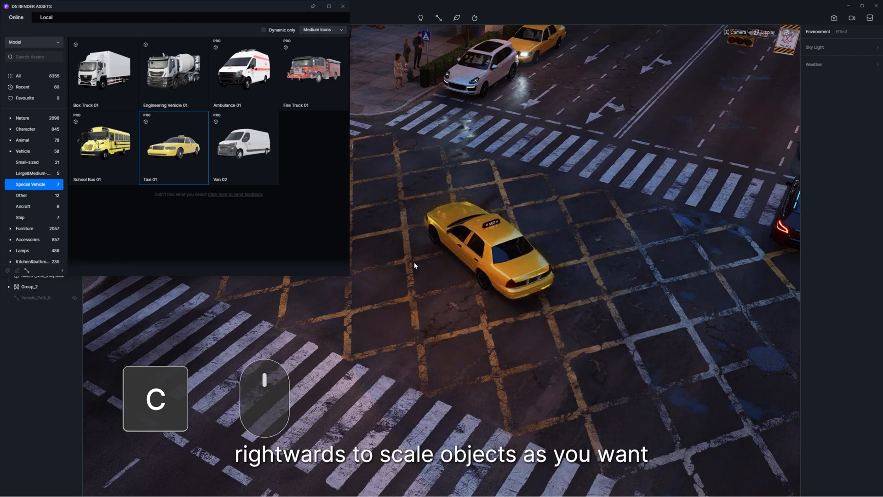
{"action": "key", "text": "c"}
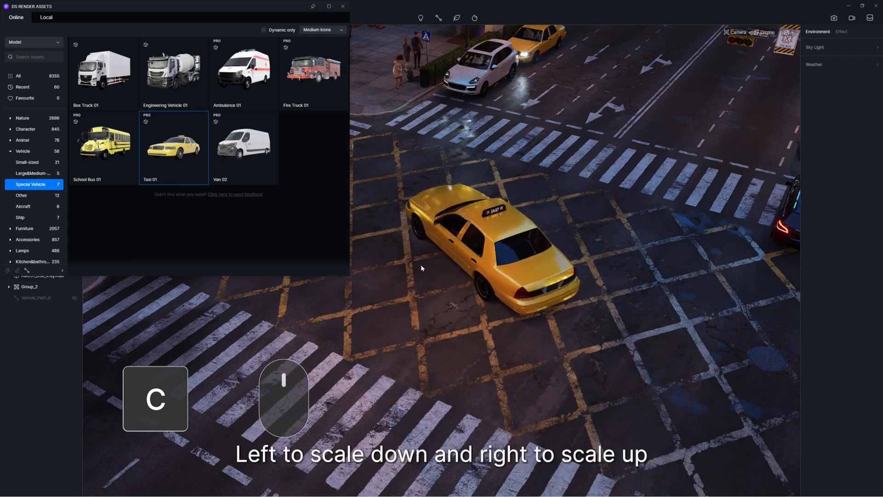
{"action": "key", "text": "c"}
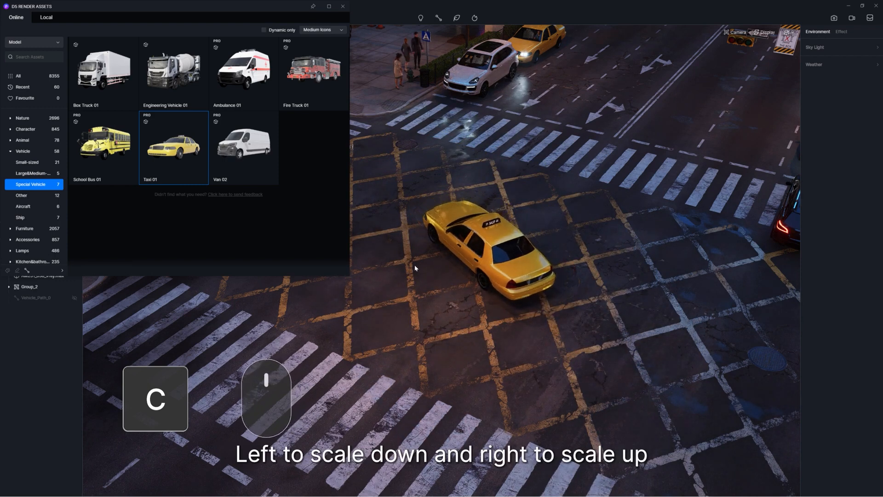
{"action": "left_click", "coordinate": [415, 264]}
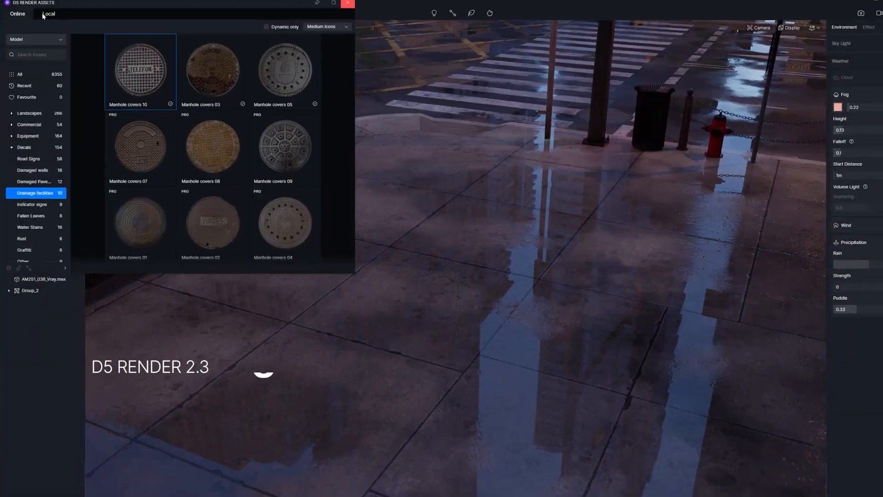
Step: Place the Manhole covers 03 decal on the wet sidewalk and lay the Leaves 04 fallen-leaves decal over it
{"action": "left_click", "coordinate": [213, 70]}
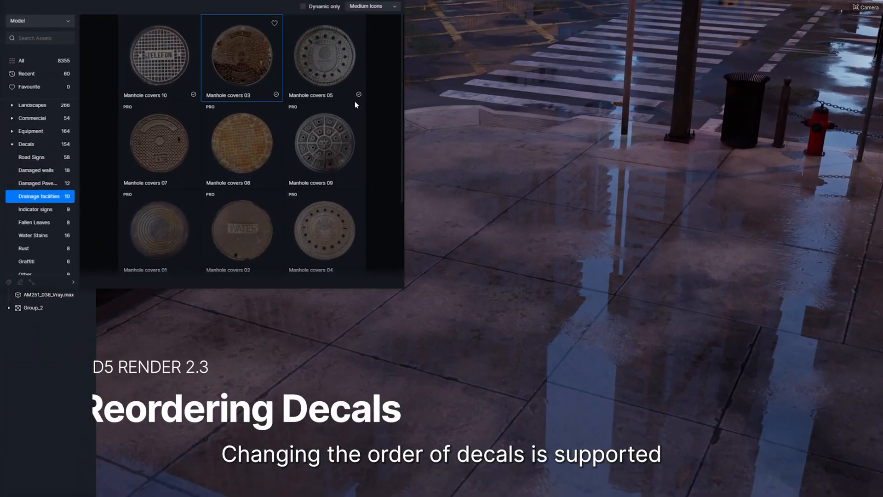
{"action": "left_click", "coordinate": [466, 282]}
{"action": "left_click", "coordinate": [31, 216]}
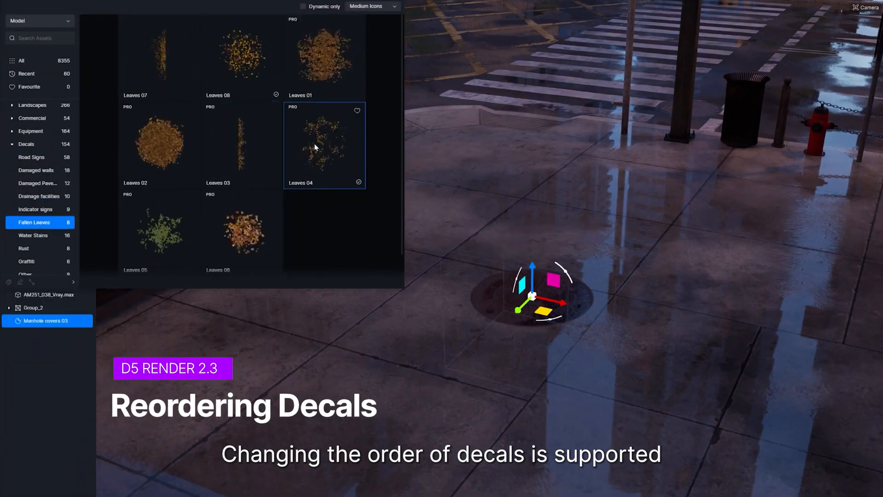
{"action": "left_click", "coordinate": [314, 147]}
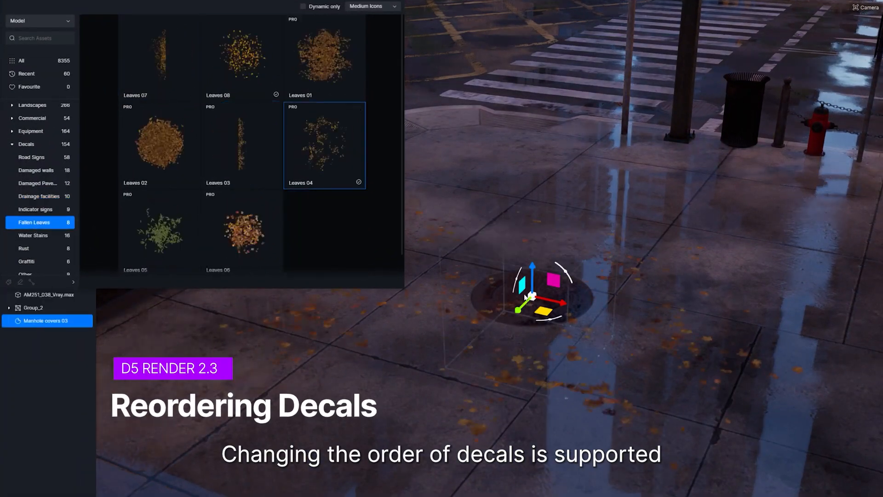
Step: Place the Asphalt 04 damaged-pavement decal over the manhole cover and leaves, and close the asset library
{"action": "left_click", "coordinate": [38, 195]}
{"action": "left_click", "coordinate": [37, 183]}
{"action": "left_click", "coordinate": [235, 227]}
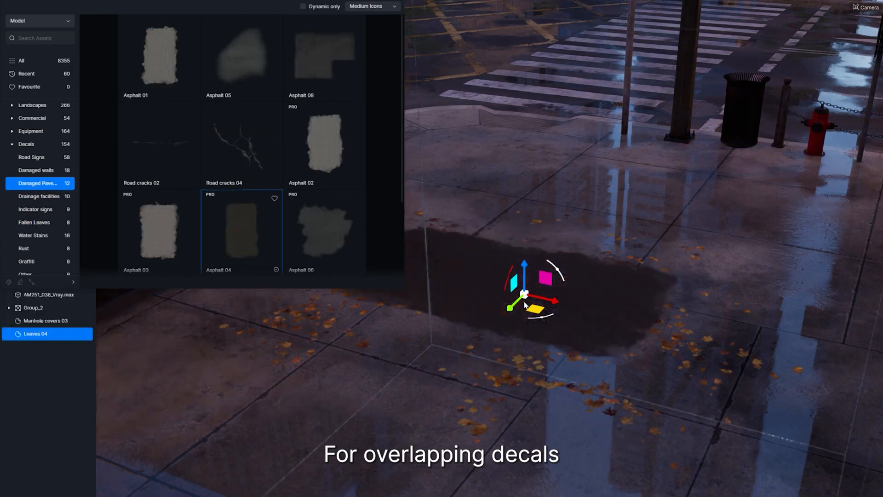
{"action": "left_click", "coordinate": [528, 302]}
{"action": "left_click", "coordinate": [347, 6]}
Step: Reorder the overlapping decals by bringing Leaves 04 and Manhole covers 03 to the front of the asphalt patch
{"action": "right_click", "coordinate": [29, 320]}
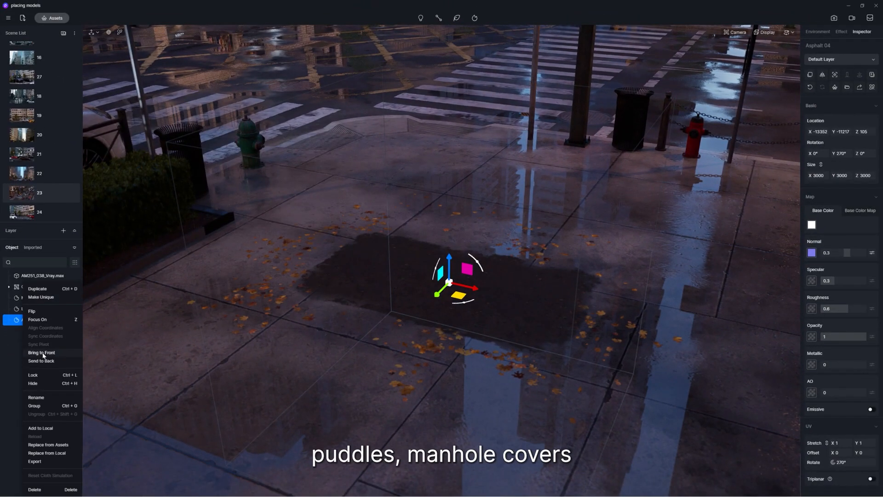
{"action": "right_click", "coordinate": [41, 309]}
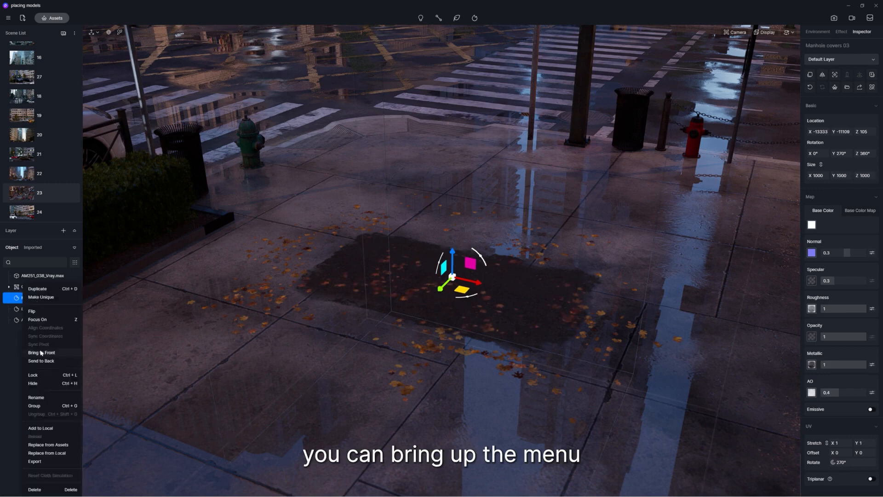
{"action": "left_click", "coordinate": [41, 352]}
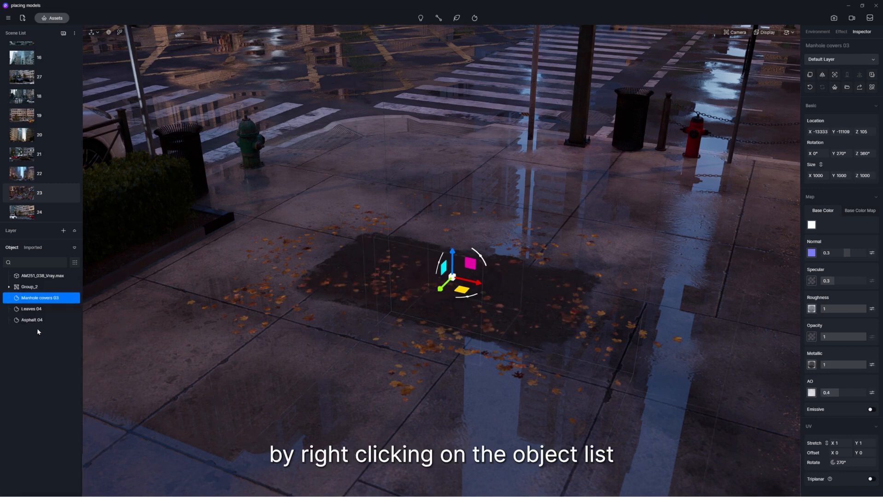
Step: Send the Leaves 04 decal to the back, and change the stacking order of the Manhole covers 03 and Asphalt 04 decals
{"action": "right_click", "coordinate": [33, 311]}
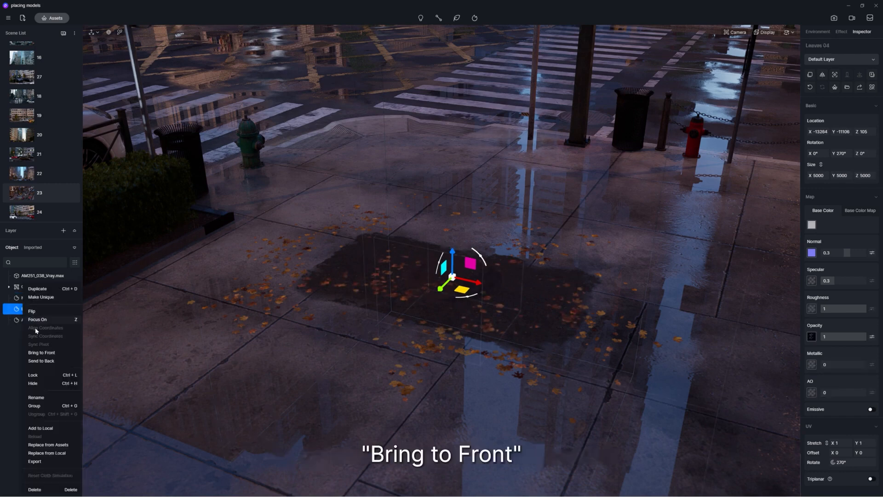
{"action": "left_click", "coordinate": [40, 361]}
{"action": "right_click", "coordinate": [34, 299]}
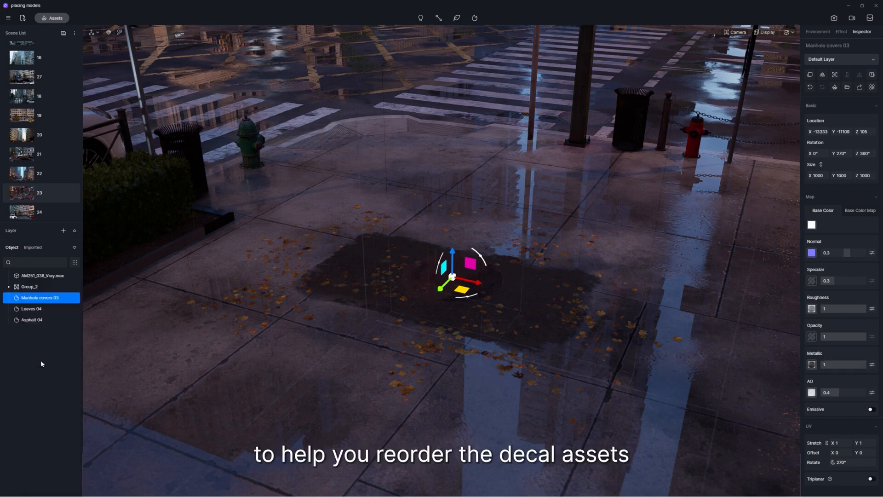
{"action": "right_click", "coordinate": [35, 320]}
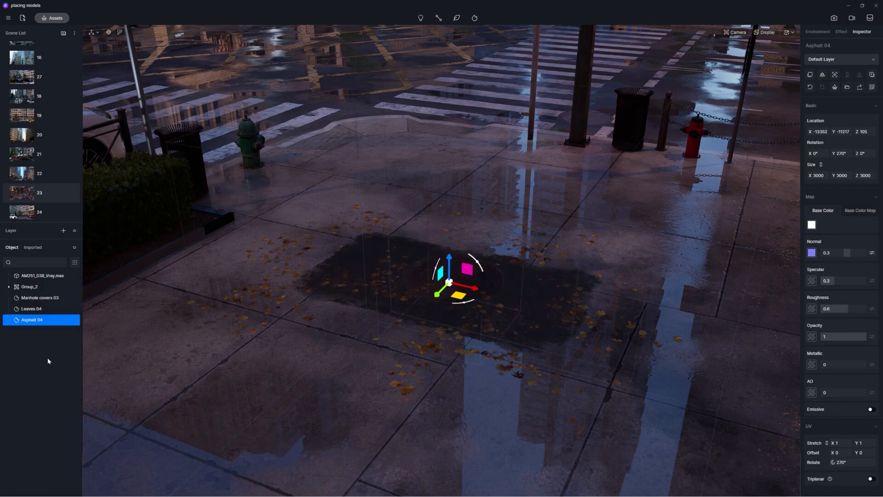
Step: Increase the puddle amount of the rain precipitation in the weather settings
{"action": "scroll", "coordinate": [864, 485], "scroll_direction": "down", "scroll_amount": 1}
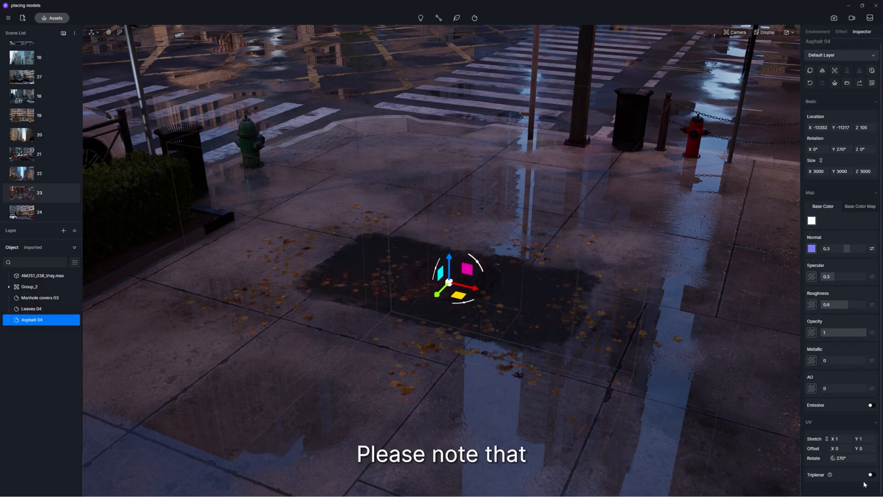
{"action": "left_click", "coordinate": [818, 31]}
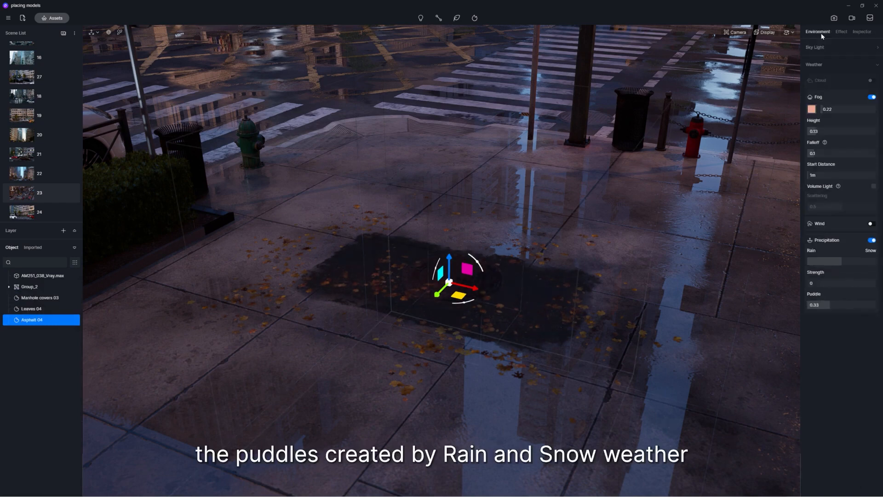
{"action": "left_click_drag", "start_coordinate": [830, 304], "coordinate": [845, 304]}
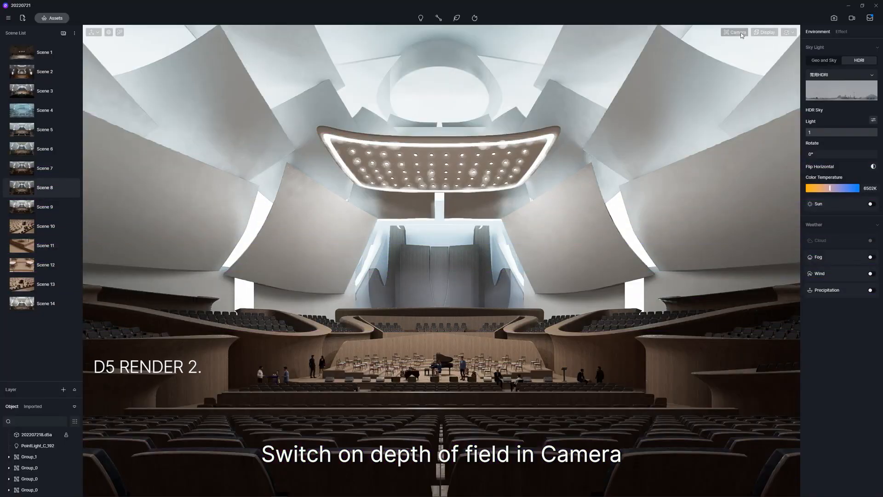
Step: Enable the camera's depth of field and set the focus point on the piano on the concert hall stage
{"action": "left_click", "coordinate": [737, 32]}
{"action": "left_click", "coordinate": [754, 106]}
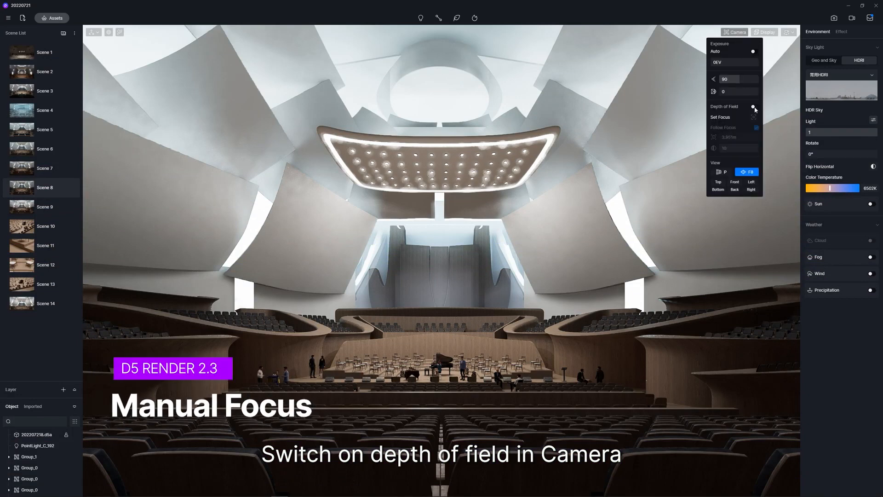
{"action": "left_click", "coordinate": [753, 118]}
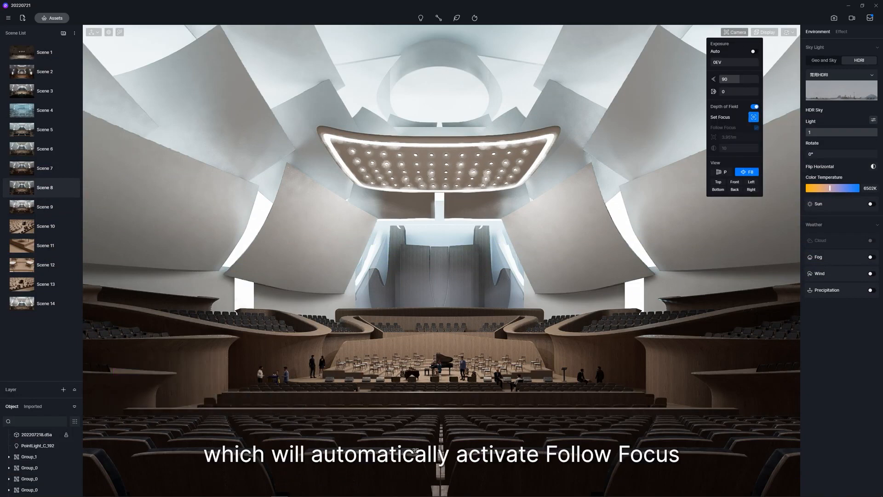
{"action": "left_click", "coordinate": [449, 362]}
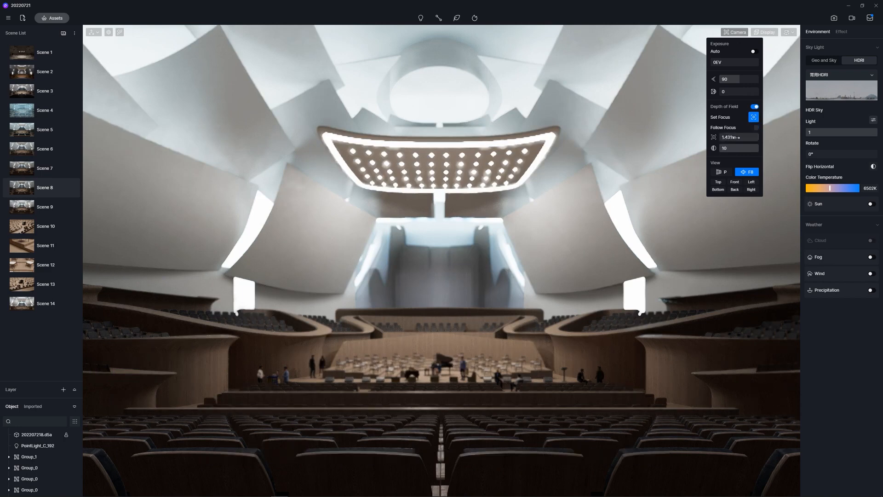
Step: Lower the camera's focus distance manually to 0.001 m and raise it again
{"action": "left_click_drag", "start_coordinate": [736, 137], "coordinate": [720, 138]}
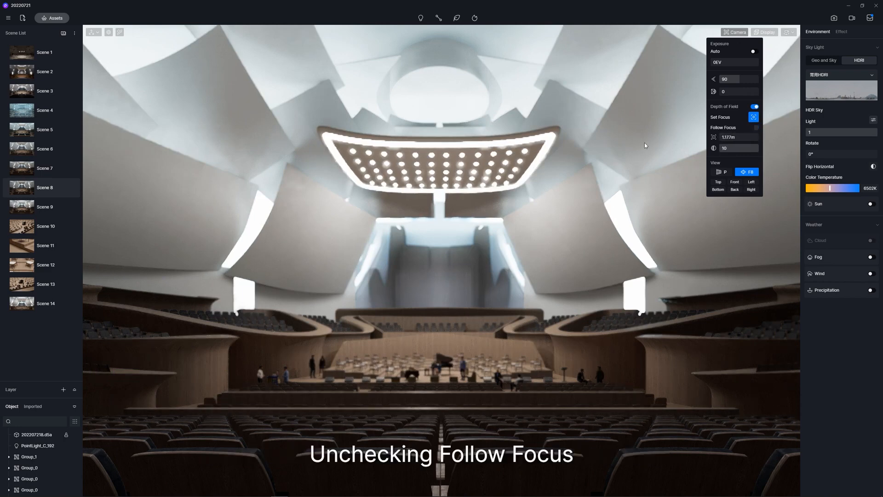
{"action": "left_click_drag", "start_coordinate": [644, 143], "coordinate": [609, 146]}
{"action": "left_click_drag", "start_coordinate": [543, 149], "coordinate": [490, 150]}
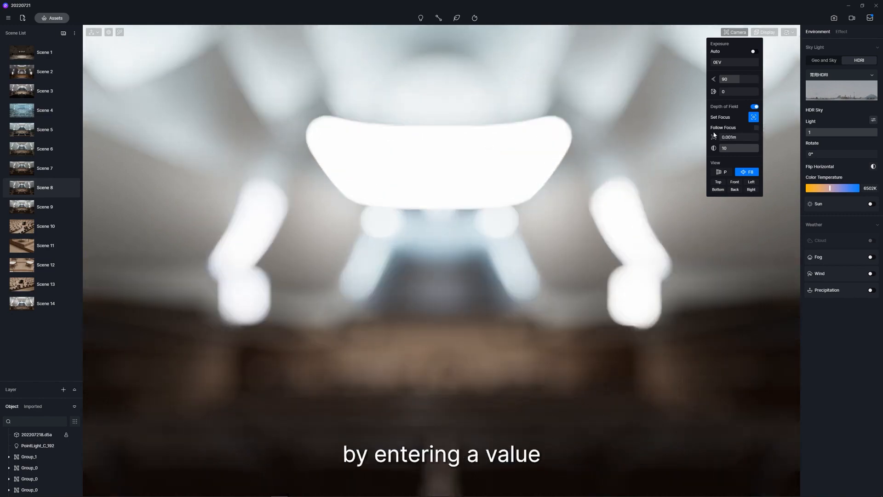
{"action": "left_click_drag", "start_coordinate": [731, 137], "coordinate": [832, 140]}
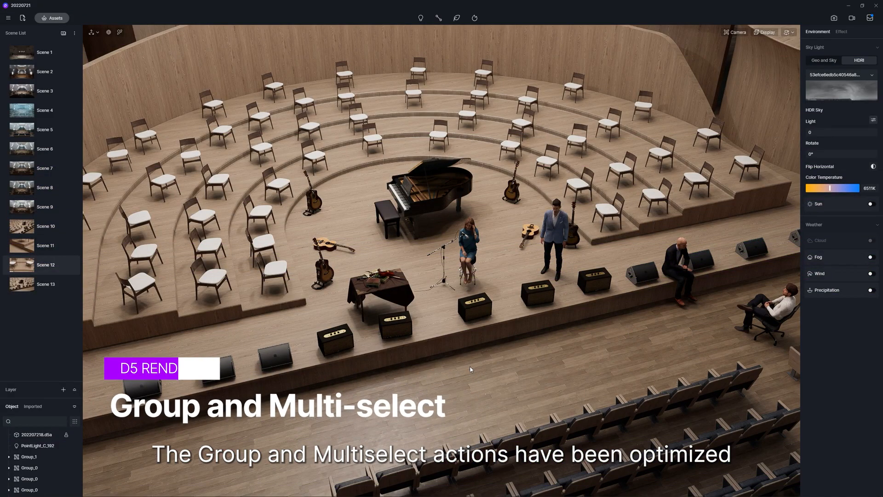
Step: Select the five small speakers with gold emblems along the stage edge and group them
{"action": "left_click", "coordinate": [337, 336]}
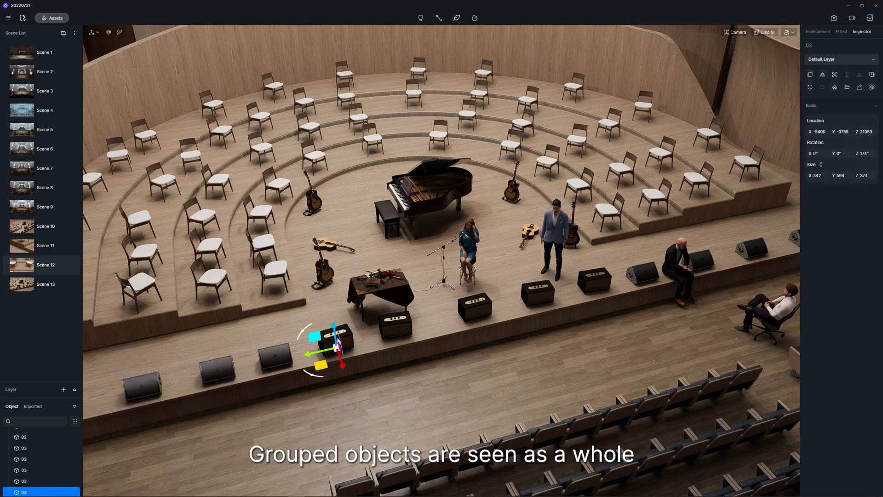
{"action": "left_click", "coordinate": [403, 327], "text": "ctrl"}
{"action": "left_click", "coordinate": [471, 313], "text": "ctrl"}
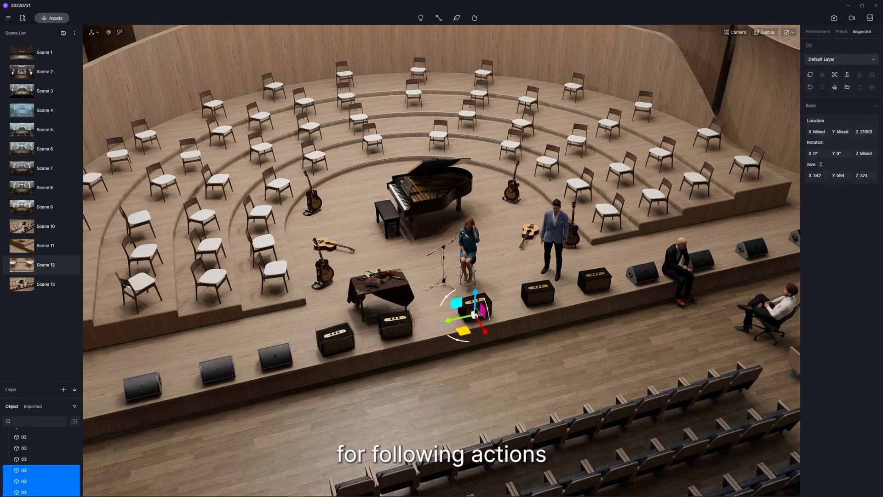
{"action": "left_click", "coordinate": [542, 300], "text": "ctrl"}
{"action": "left_click", "coordinate": [596, 289], "text": "ctrl"}
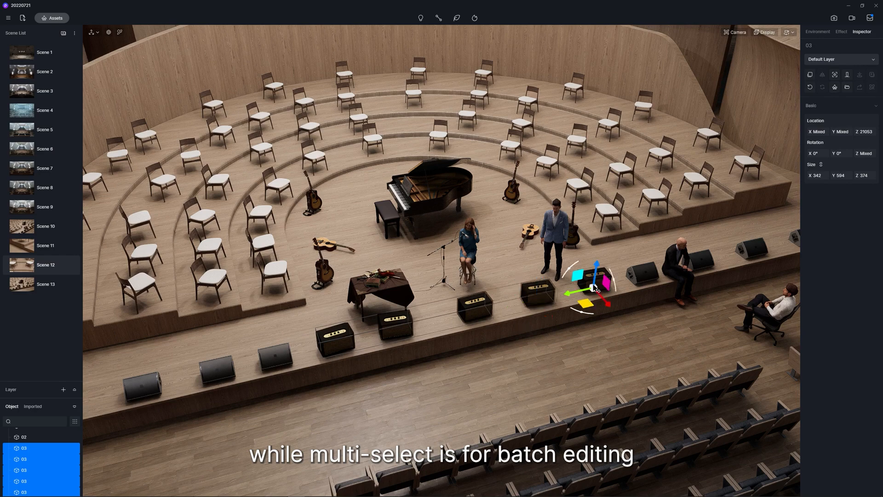
{"action": "key", "text": "ctrl+g"}
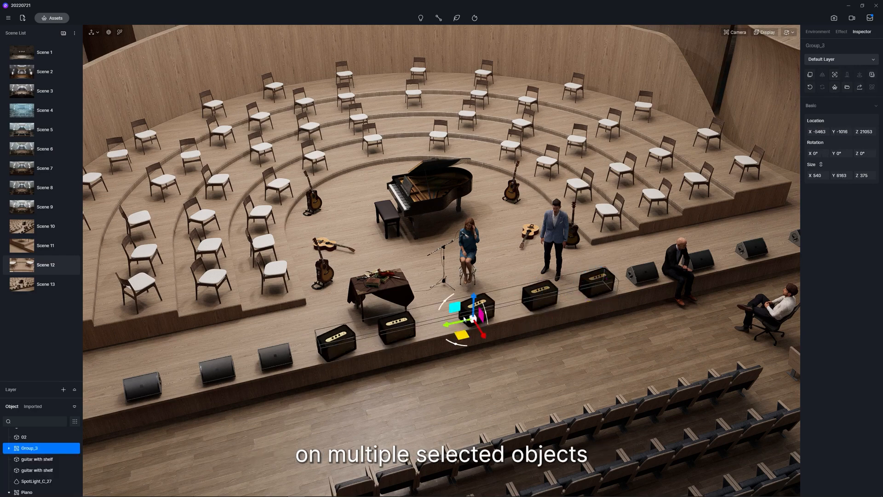
Step: Rotate the speaker group as a whole, and rotate the same five speakers as an ungrouped multi-selection
{"action": "left_click_drag", "start_coordinate": [453, 335], "coordinate": [479, 346]}
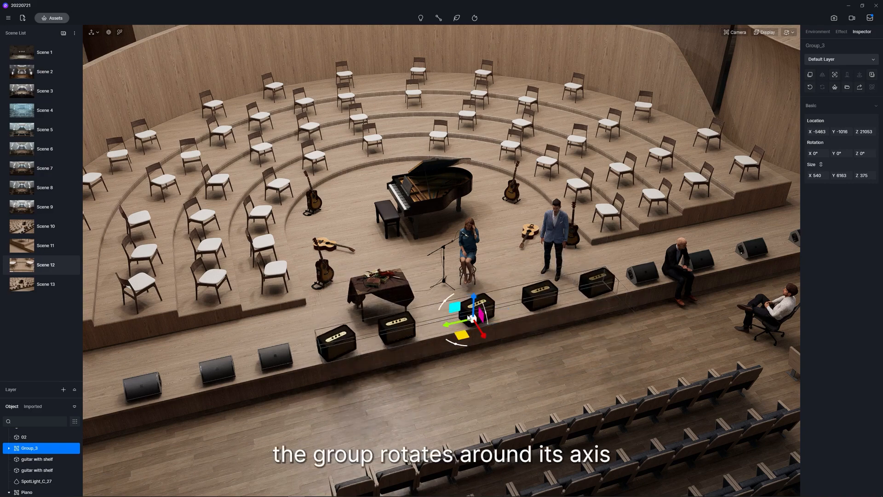
{"action": "left_click_drag", "start_coordinate": [446, 303], "coordinate": [445, 305]}
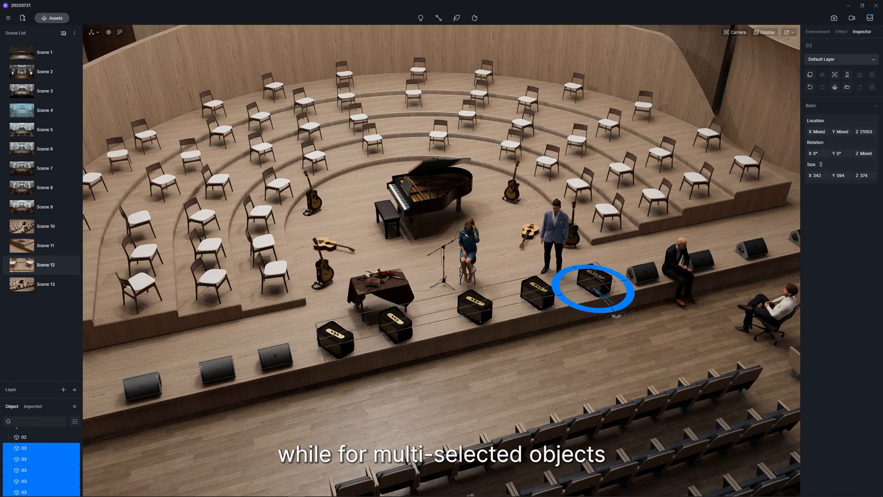
{"action": "left_click_drag", "start_coordinate": [616, 316], "coordinate": [609, 307]}
{"action": "left_click_drag", "start_coordinate": [570, 270], "coordinate": [559, 298]}
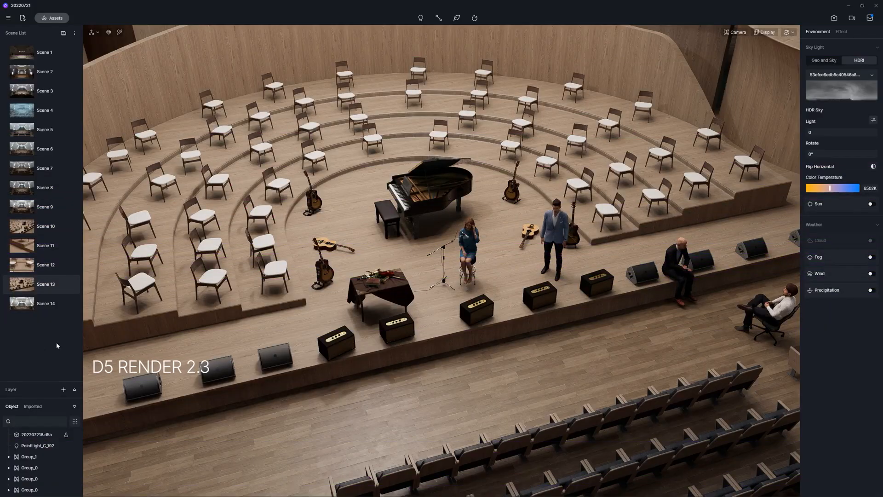
Step: Enter the instrument group on stage and select its guitars, the piano stool and the piano individually
{"action": "left_click", "coordinate": [385, 211]}
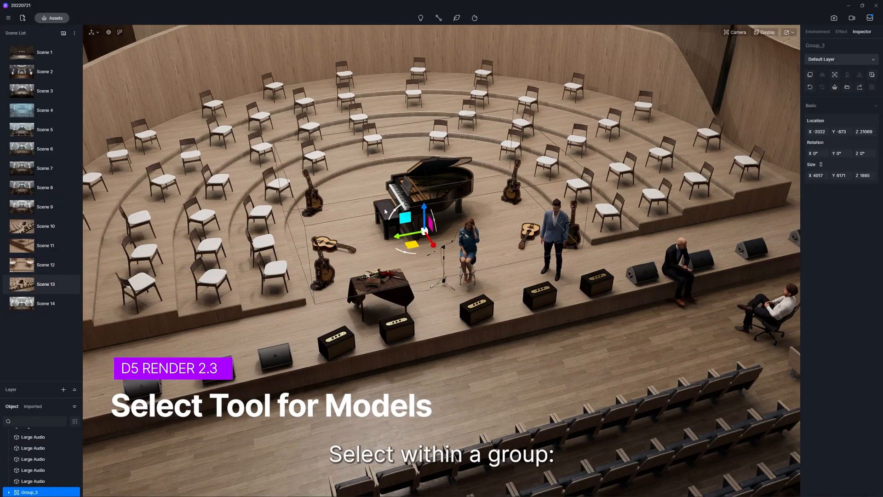
{"action": "double_click", "coordinate": [317, 205]}
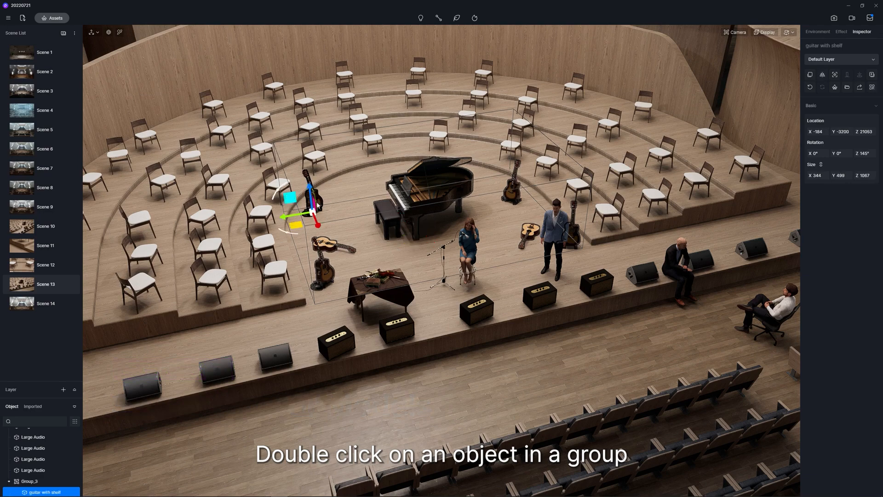
{"action": "left_click", "coordinate": [327, 245]}
{"action": "left_click", "coordinate": [391, 217]}
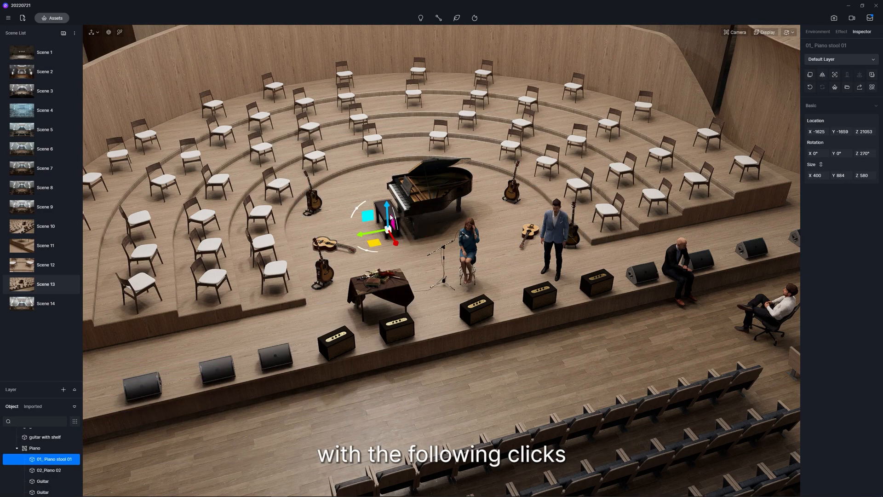
{"action": "left_click", "coordinate": [429, 208]}
{"action": "left_click", "coordinate": [530, 233]}
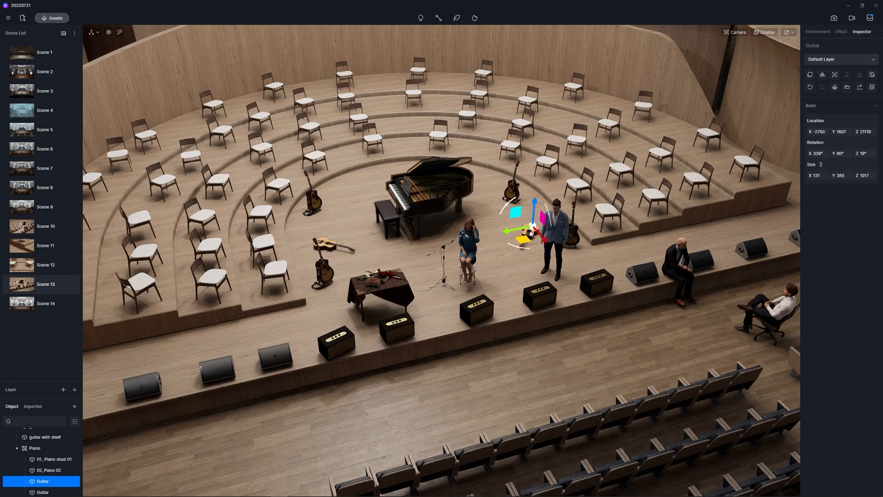
{"action": "left_click", "coordinate": [441, 211]}
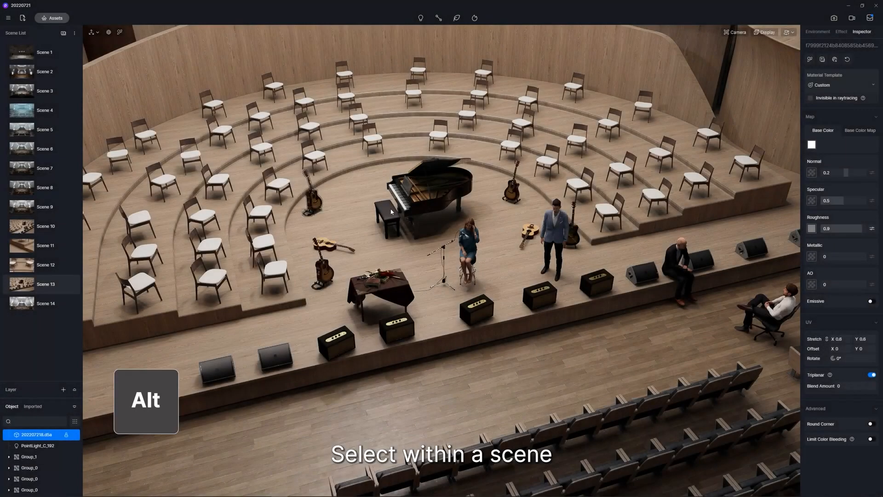
Step: Select the standing guitar, the lying guitar and the piano stool directly from the scene, regardless of their groups
{"action": "left_click", "coordinate": [392, 211], "text": "alt"}
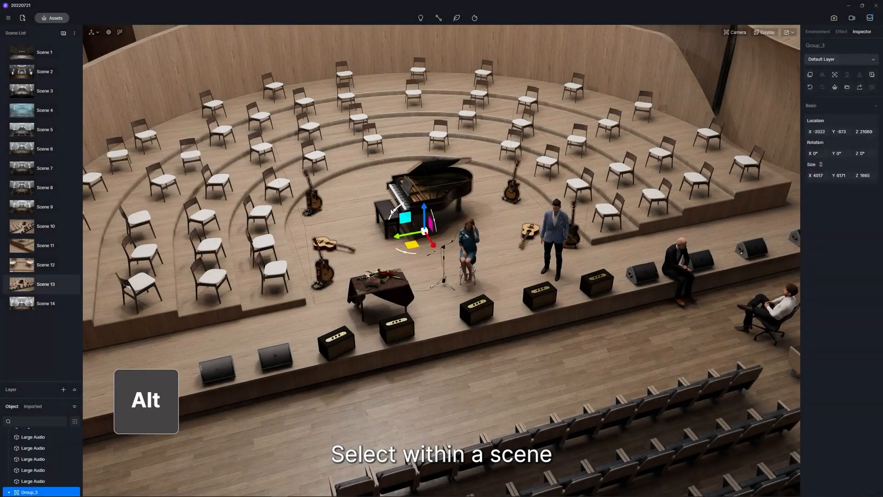
{"action": "left_click", "coordinate": [316, 204], "text": "alt"}
{"action": "left_click", "coordinate": [327, 243], "text": "alt"}
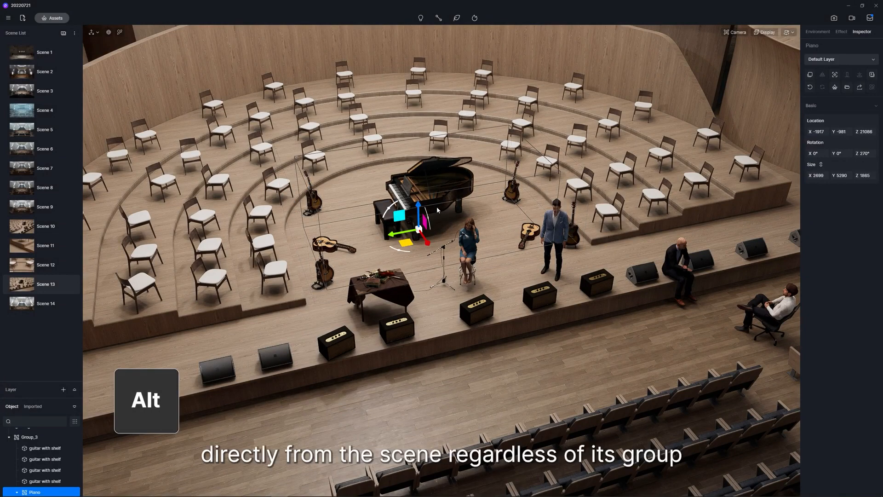
{"action": "left_click", "coordinate": [392, 218], "text": "alt"}
{"action": "left_click", "coordinate": [329, 245], "text": "alt"}
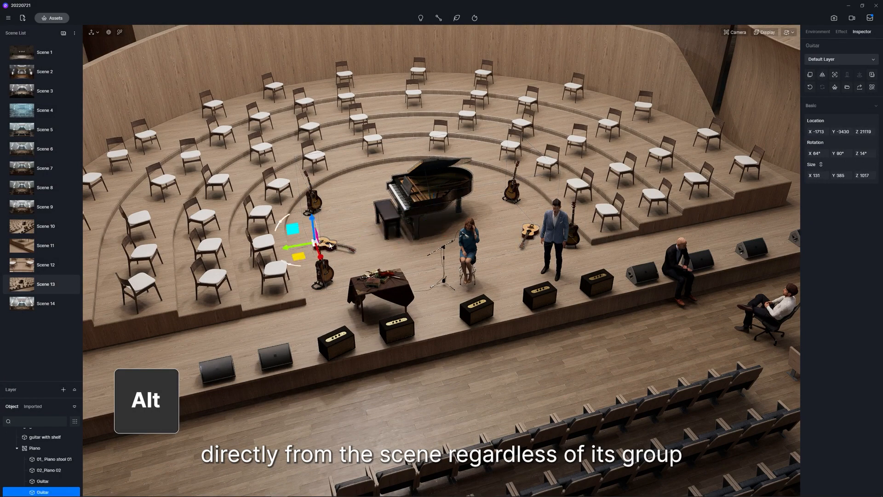
{"action": "left_click", "coordinate": [387, 212], "text": "alt"}
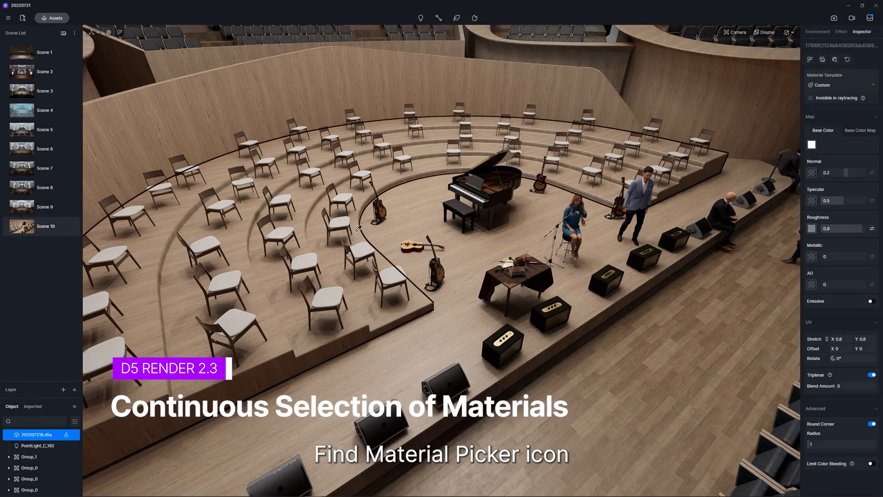
Step: Pick the materials of a chair, the stage floor, the tablecloth and a stage speaker one after another with the Material Picker
{"action": "left_click", "coordinate": [343, 221]}
{"action": "left_click", "coordinate": [420, 225]}
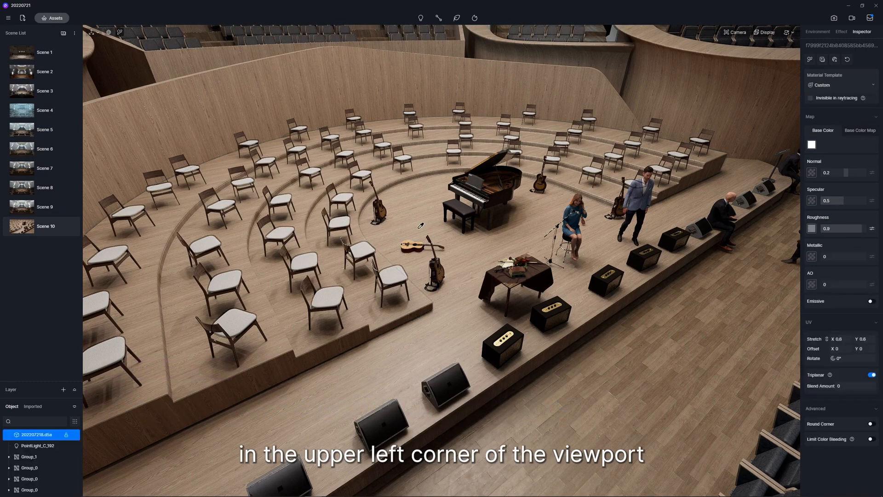
{"action": "left_click", "coordinate": [496, 273]}
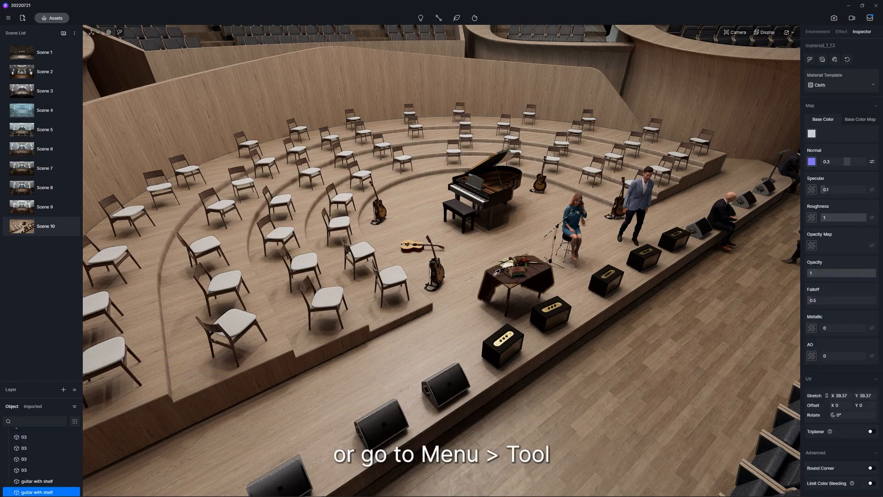
{"action": "left_click", "coordinate": [450, 376]}
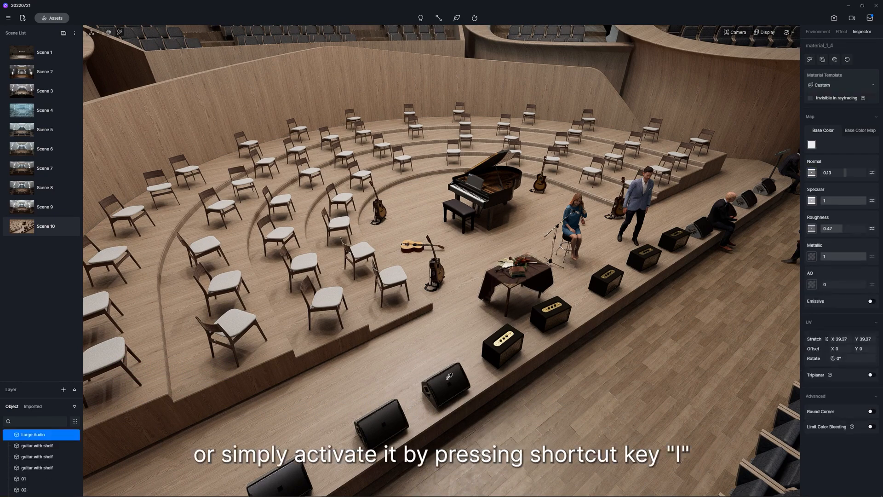
Step: Pick the stage floor's wood material and darken its base color to an HSV value of 59
{"action": "left_click", "coordinate": [442, 329]}
{"action": "left_click", "coordinate": [813, 145]}
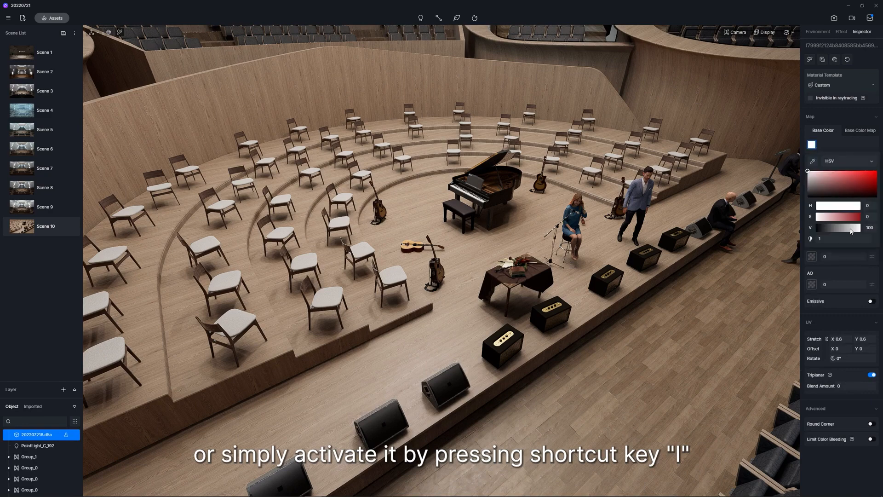
{"action": "left_click", "coordinate": [842, 228]}
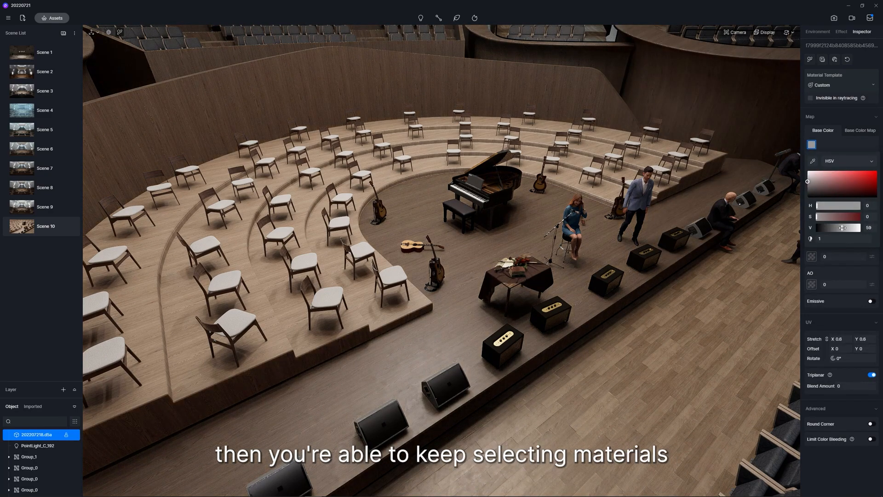
Step: Recolor the chair seats' cloth material with saturation 46 and value 80, and shift its hue
{"action": "left_click", "coordinate": [398, 273]}
{"action": "left_click", "coordinate": [812, 133]}
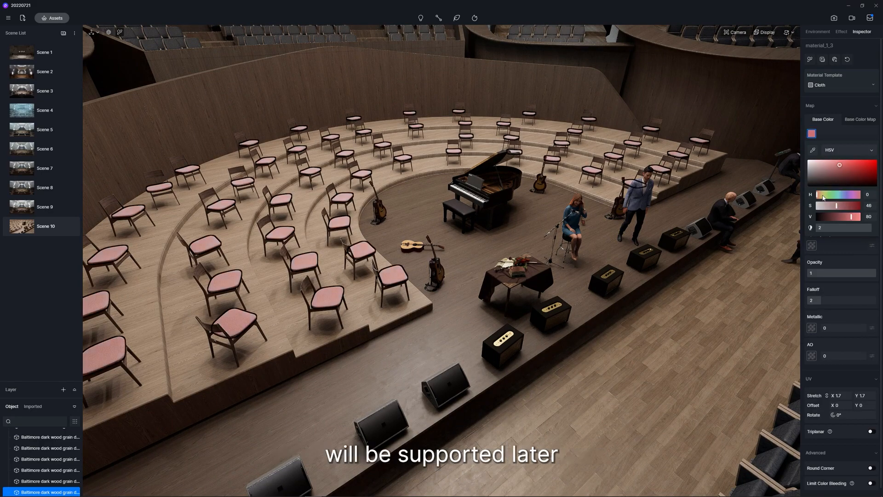
{"action": "left_click_drag", "start_coordinate": [823, 197], "coordinate": [830, 194]}
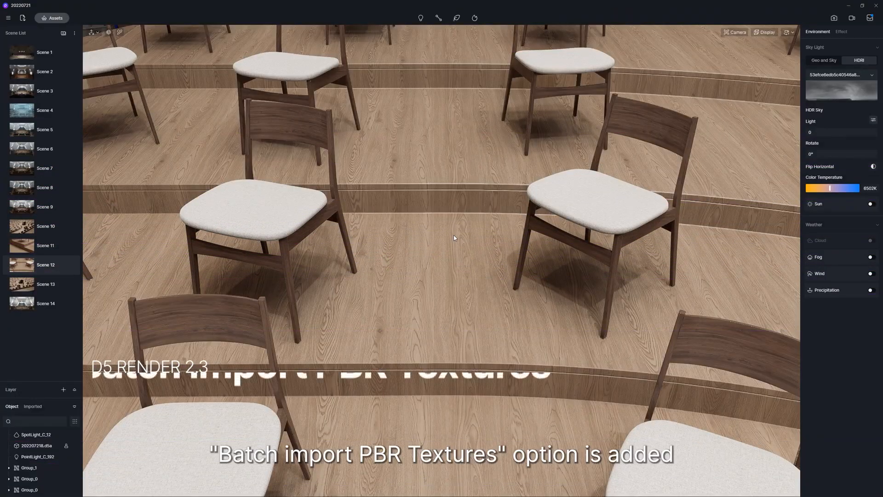
Step: Batch import the four uejmfhkv_2K PBR textures (Albedo, AO, Normal, Roughness) into the stage floor material
{"action": "left_click", "coordinate": [454, 238]}
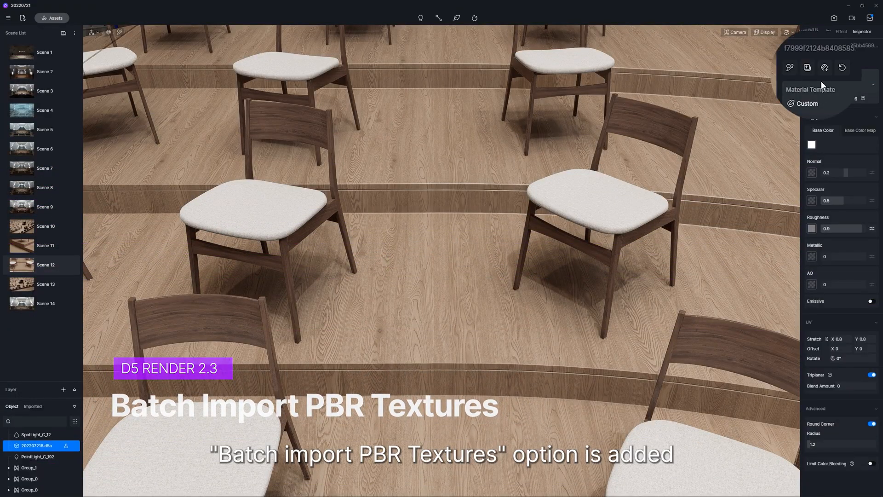
{"action": "left_click", "coordinate": [824, 67]}
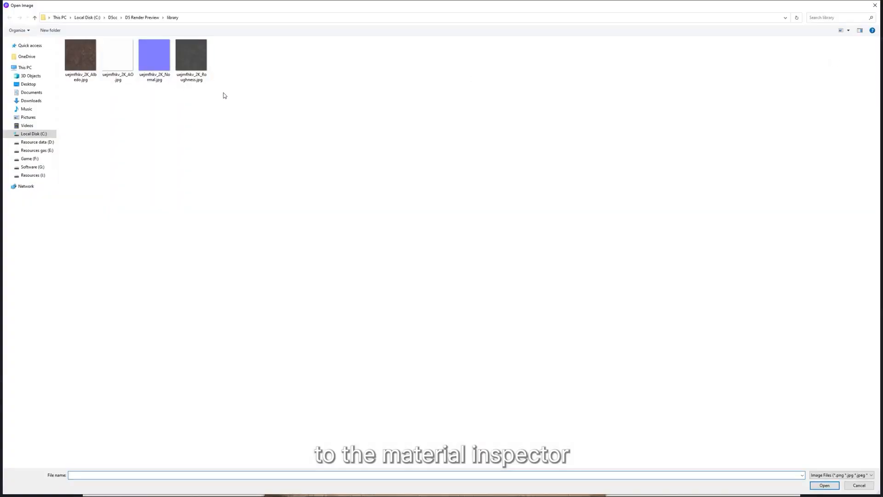
{"action": "left_click_drag", "start_coordinate": [236, 92], "coordinate": [68, 53]}
{"action": "left_click", "coordinate": [823, 485]}
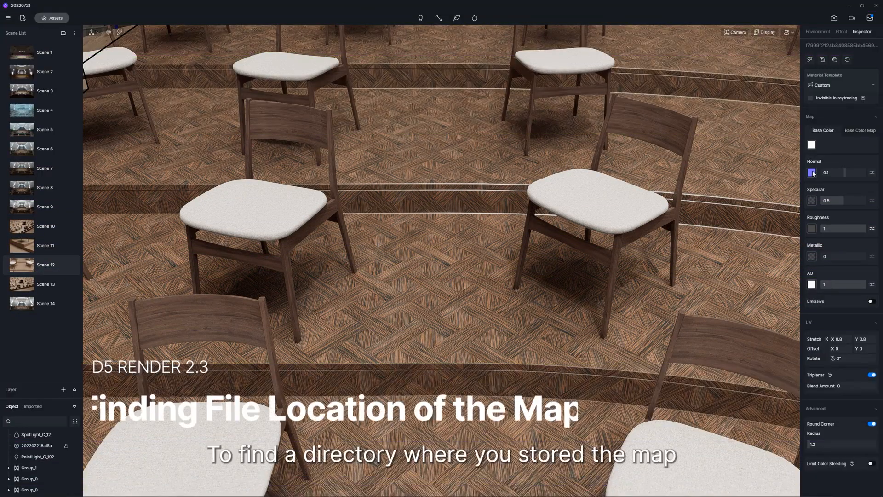
Step: Open the file location of the stage floor material's Normal map
{"action": "left_click", "coordinate": [812, 173]}
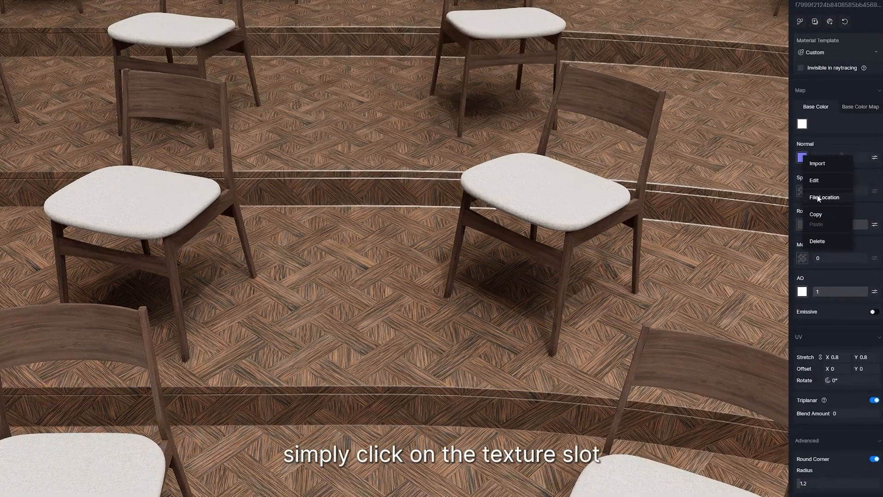
{"action": "left_click", "coordinate": [806, 198]}
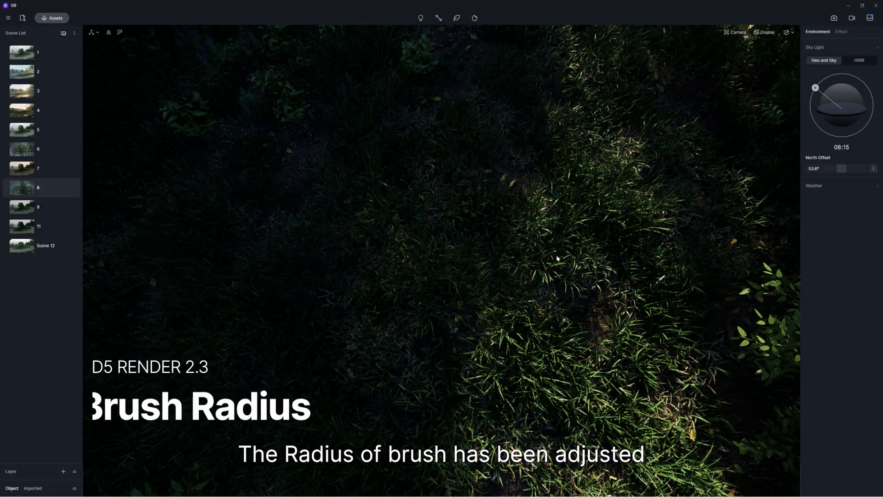
Step: Brush a patch of Lythrum salicaria 04 and Lythrum salicaria 06 onto the sunlit edge of the grass
{"action": "left_click", "coordinate": [456, 18]}
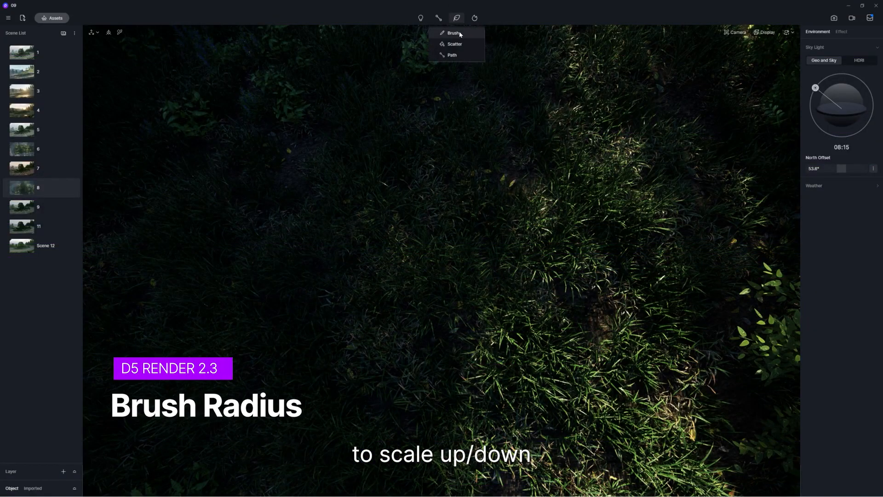
{"action": "left_click", "coordinate": [460, 33]}
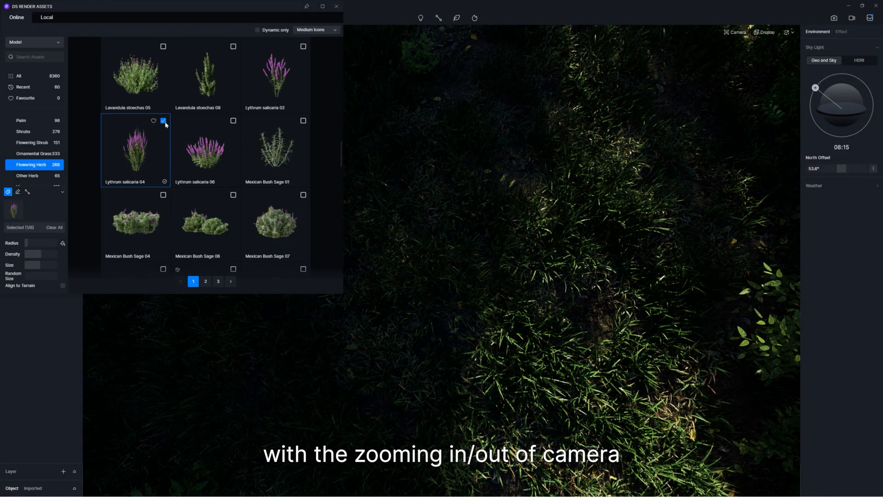
{"action": "left_click", "coordinate": [233, 120]}
{"action": "left_click_drag", "start_coordinate": [630, 285], "coordinate": [562, 256]}
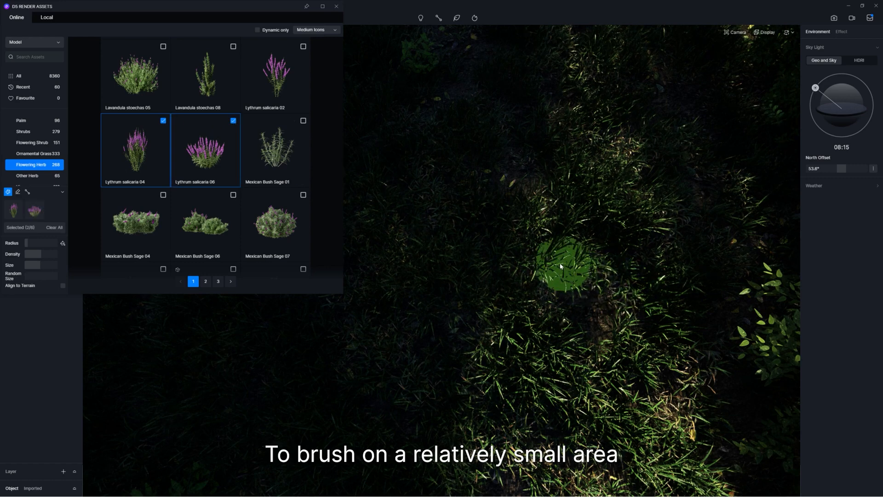
{"action": "mouse_move", "coordinate": [489, 266]}
{"action": "left_mouse_down"}
{"action": "mouse_move", "coordinate": [514, 314]}
{"action": "mouse_move", "coordinate": [569, 305]}
{"action": "left_mouse_up"}
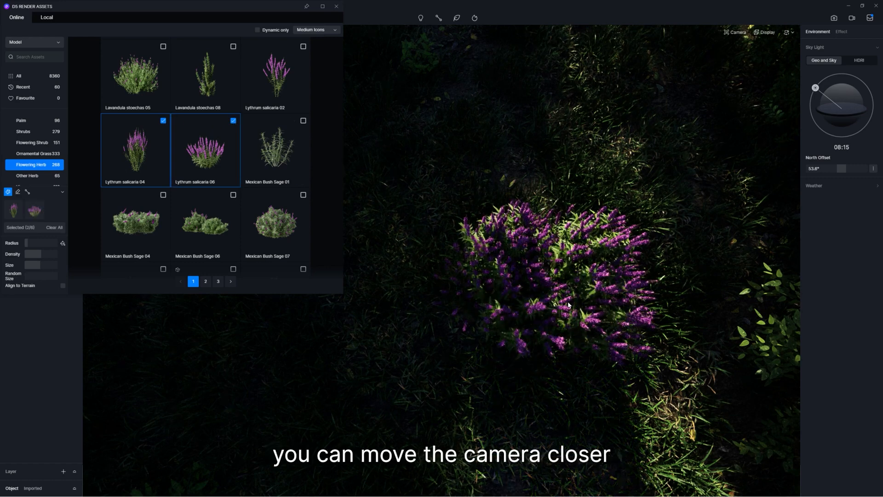
{"action": "scroll", "coordinate": [436, 258], "scroll_direction": "down", "scroll_amount": 5}
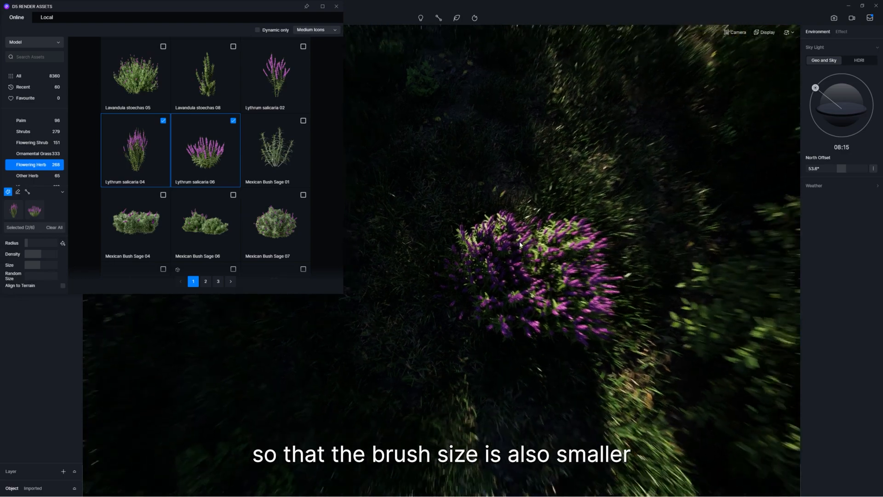
{"action": "scroll", "coordinate": [436, 262], "scroll_direction": "down", "scroll_amount": 5}
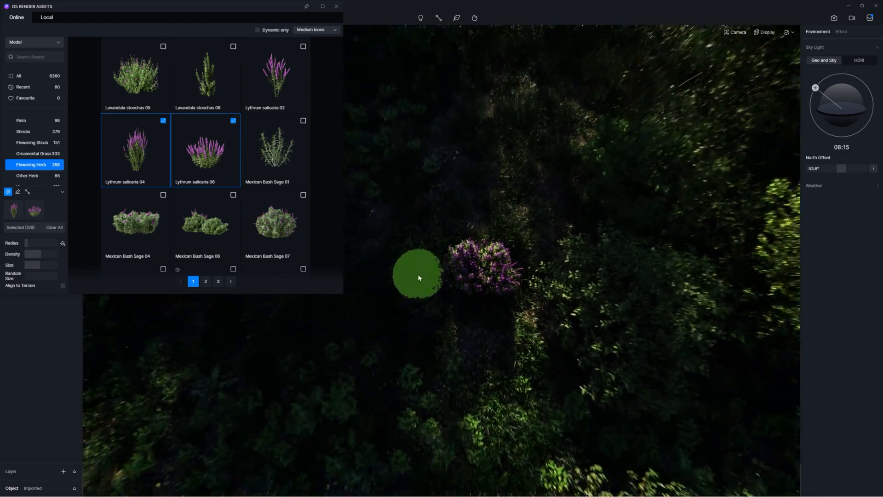
{"action": "scroll", "coordinate": [437, 273], "scroll_direction": "down", "scroll_amount": 5}
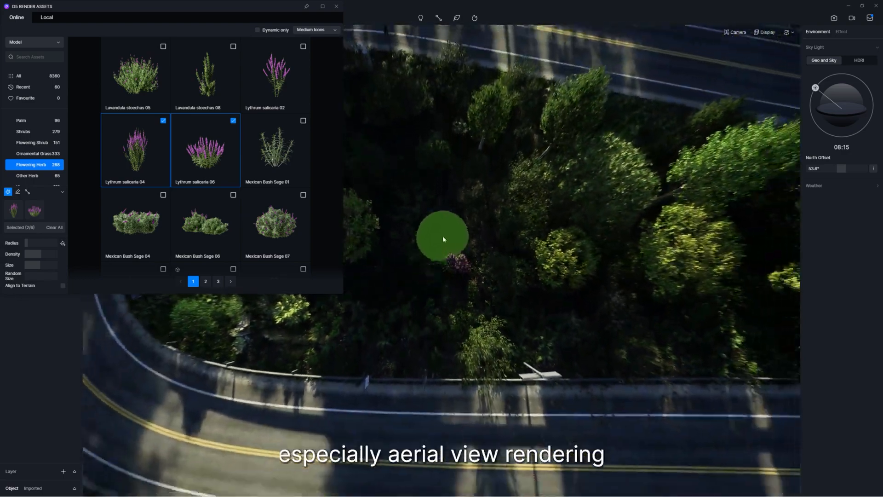
{"action": "scroll", "coordinate": [438, 232], "scroll_direction": "down", "scroll_amount": 5}
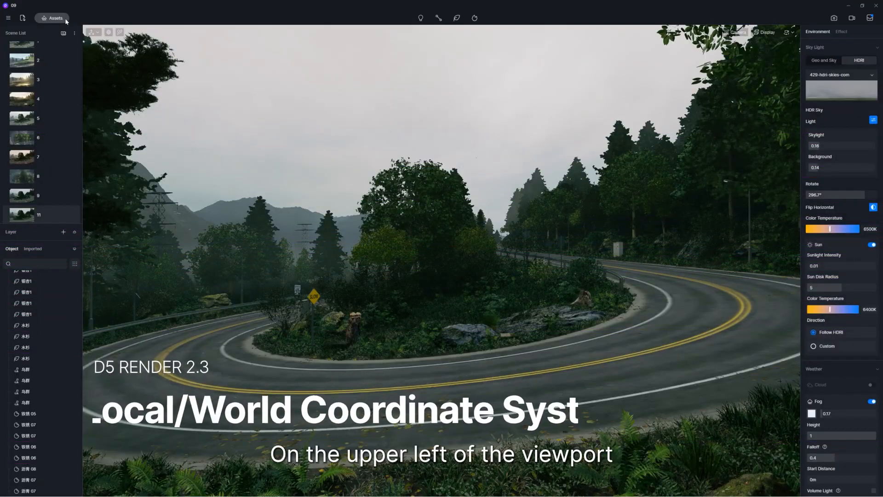
Step: Place the Taxi 01 vehicle model on the curved road in front of the planted island
{"action": "left_click", "coordinate": [52, 18]}
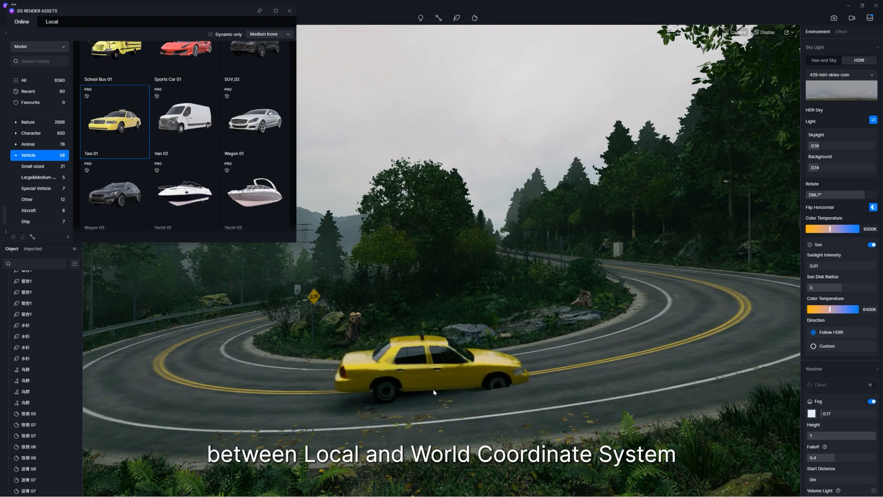
{"action": "left_click", "coordinate": [432, 388]}
{"action": "left_click", "coordinate": [290, 10]}
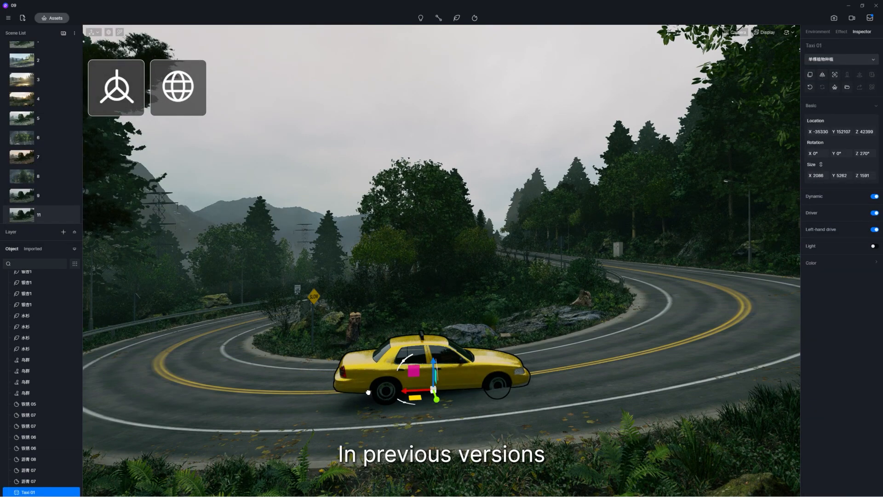
Step: Move the taxi along the road and tilt it to an X rotation of 354°
{"action": "left_click_drag", "start_coordinate": [368, 391], "coordinate": [282, 392]}
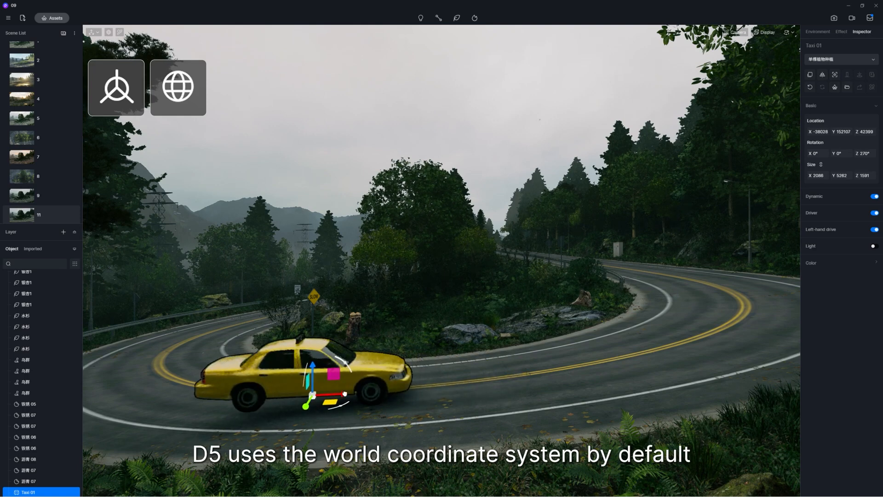
{"action": "left_click_drag", "start_coordinate": [344, 393], "coordinate": [417, 357]}
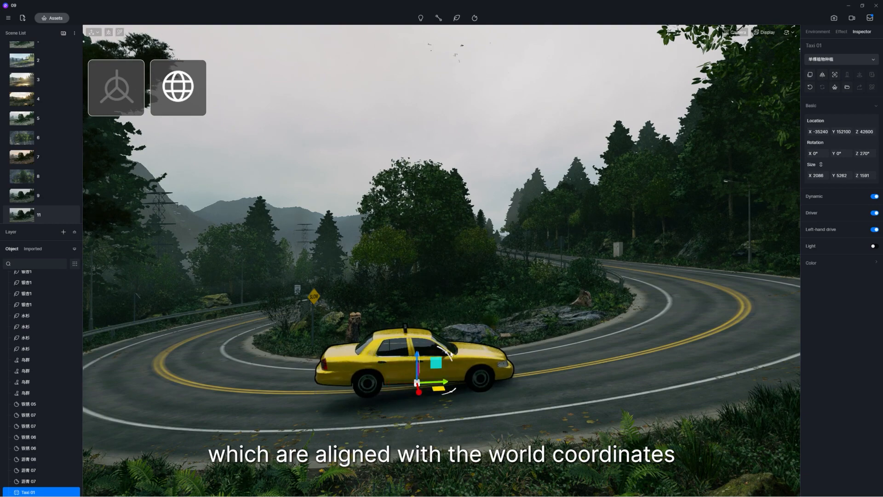
{"action": "left_click_drag", "start_coordinate": [449, 357], "coordinate": [425, 355]}
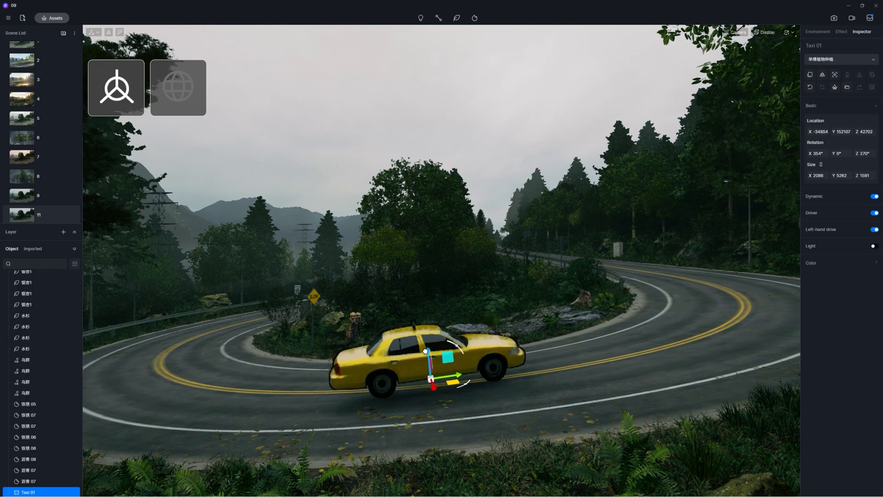
{"action": "mouse_move", "coordinate": [464, 385]}
{"action": "left_mouse_down"}
{"action": "mouse_move", "coordinate": [478, 381]}
{"action": "mouse_move", "coordinate": [337, 402]}
{"action": "mouse_move", "coordinate": [466, 395]}
{"action": "left_mouse_up"}
{"action": "left_click_drag", "start_coordinate": [569, 376], "coordinate": [441, 392]}
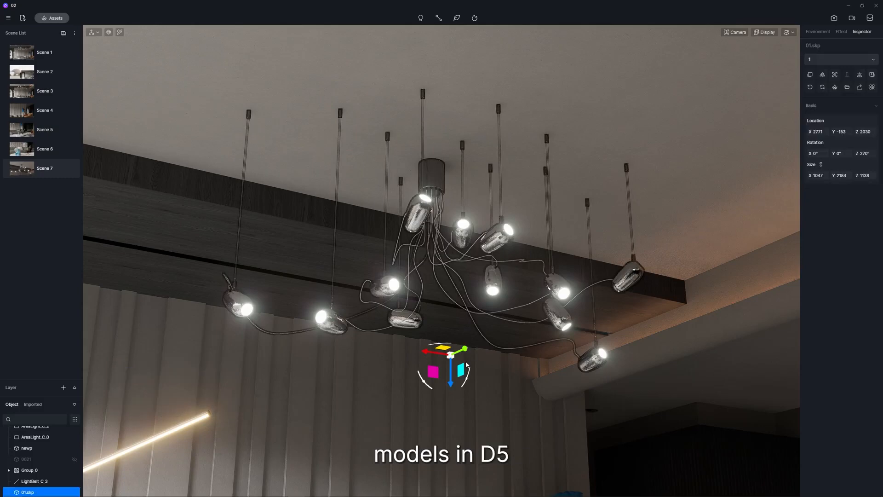
Step: Sync the pivot of the imported chandelier model 01.skp with its modeling software origin
{"action": "right_click", "coordinate": [24, 492]}
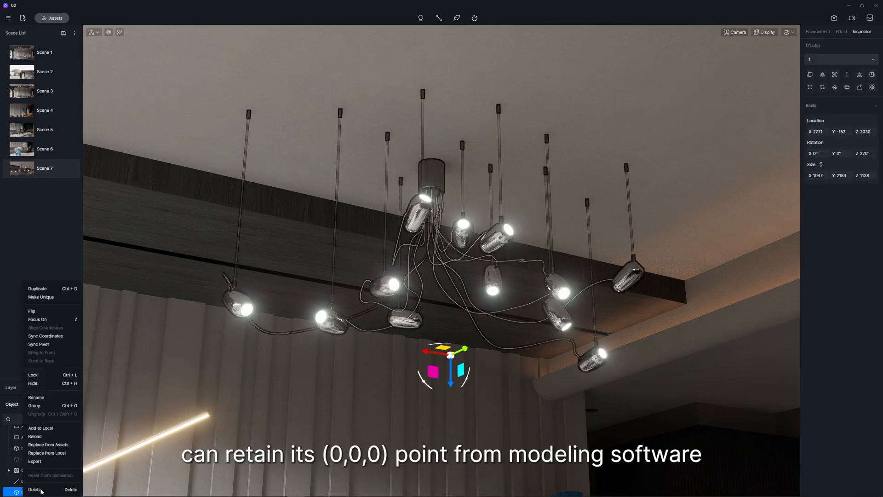
{"action": "left_click", "coordinate": [39, 345]}
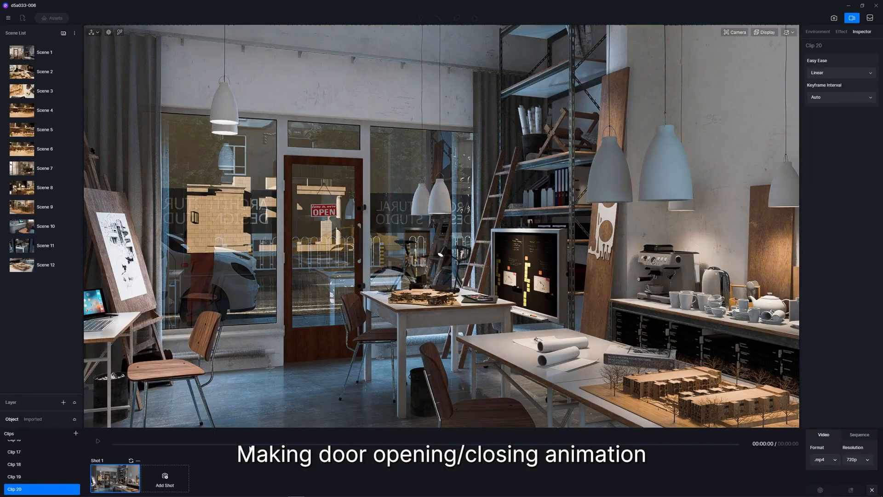
Step: Animate the glass door in Clip 20 with a keyframe in the closed position and a second shot with it rotated to Z 93°
{"action": "left_click", "coordinate": [342, 339]}
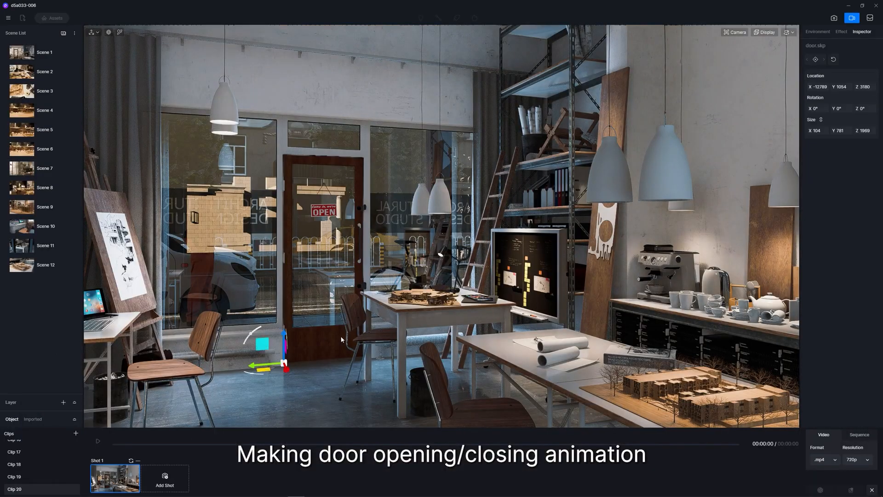
{"action": "left_click", "coordinate": [815, 59]}
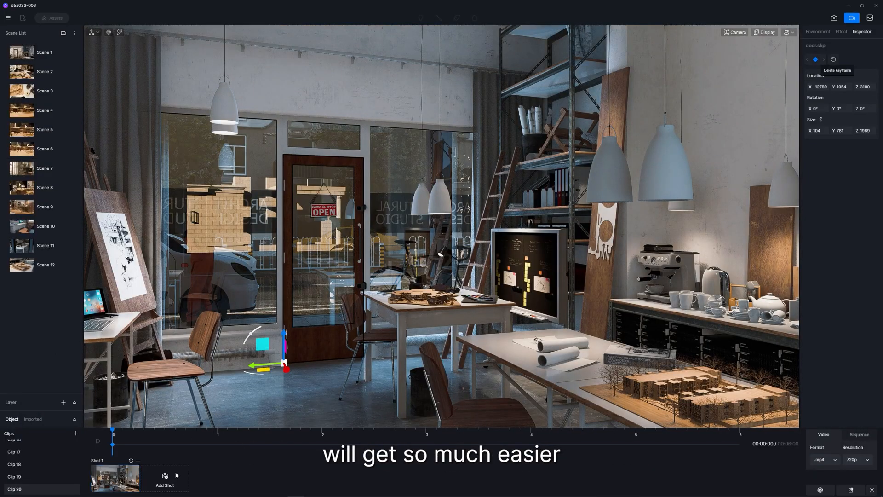
{"action": "left_click", "coordinate": [165, 478]}
{"action": "left_click_drag", "start_coordinate": [254, 375], "coordinate": [187, 358]}
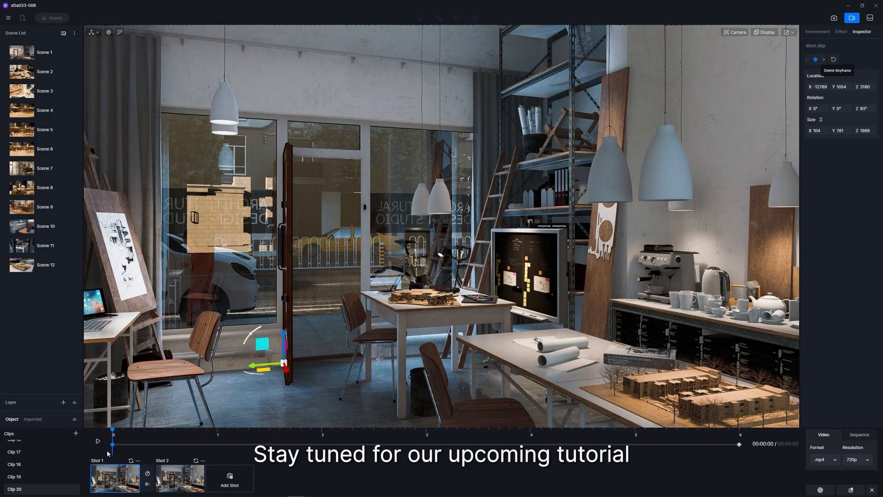
Step: Play back the door animation and set the clip's Easy Ease to Ease in and out
{"action": "left_click", "coordinate": [97, 441]}
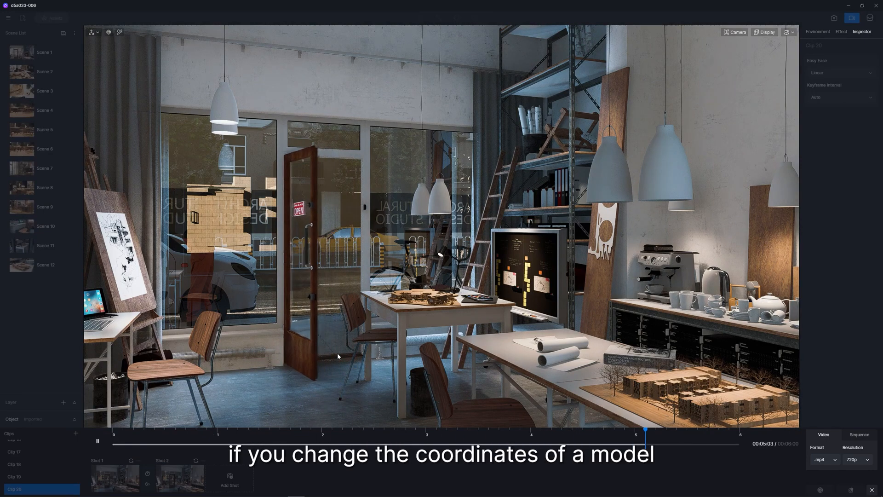
{"action": "left_click", "coordinate": [831, 73]}
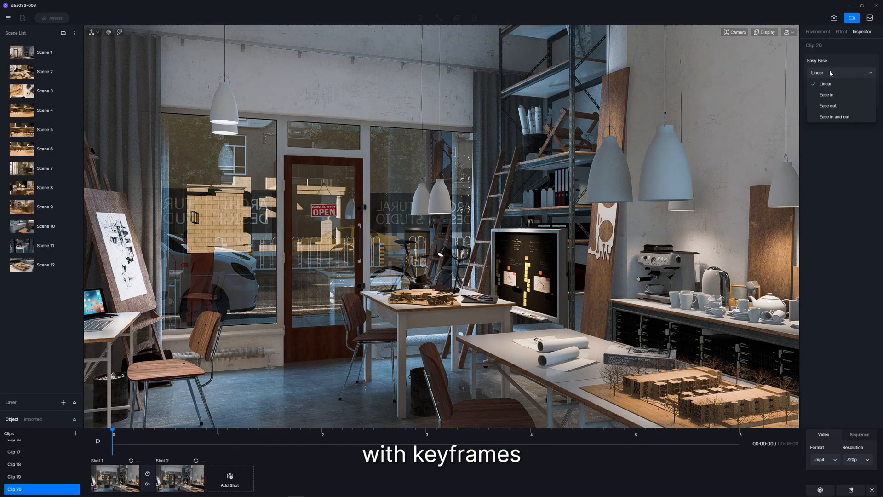
{"action": "left_click", "coordinate": [834, 117]}
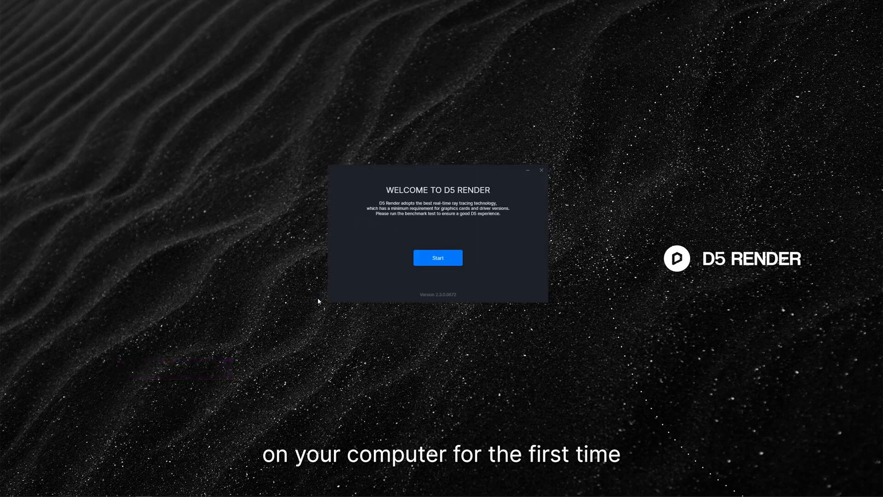
Step: Run the first-launch hardware benchmark test and finish its results page
{"action": "left_click", "coordinate": [431, 260]}
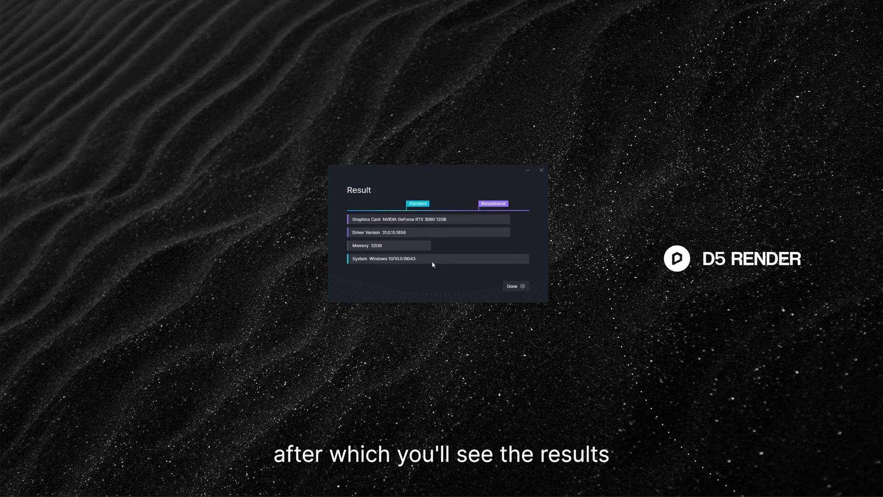
{"action": "left_click", "coordinate": [513, 286]}
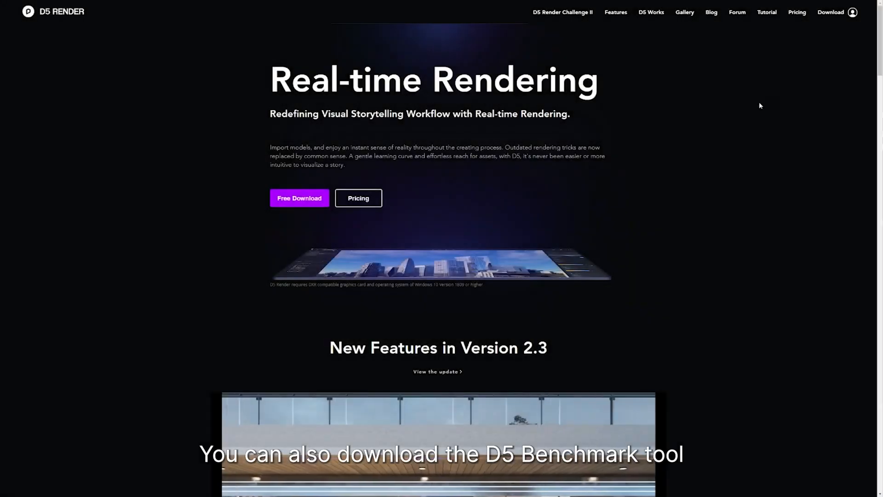
Step: Open the Benchmark Tool page on the D5 Render website and browse the user-submitted 2K image results
{"action": "scroll", "coordinate": [760, 106], "scroll_direction": "down", "scroll_amount": 8}
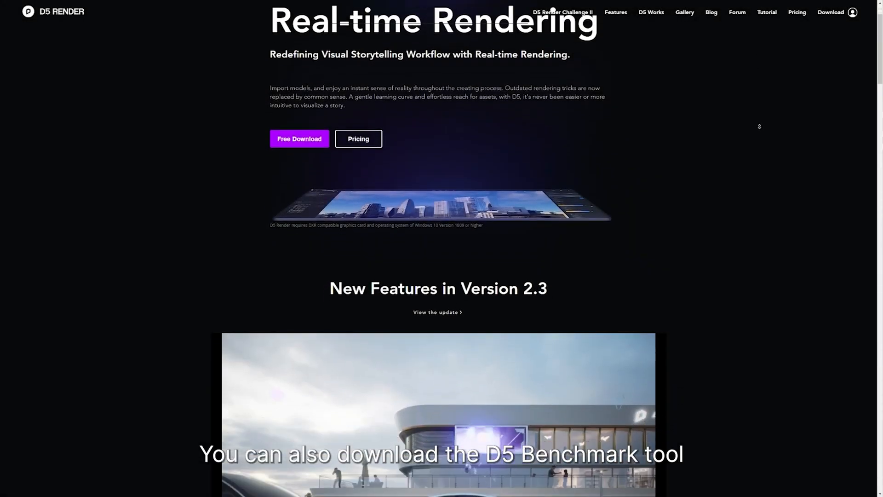
{"action": "scroll", "coordinate": [760, 126], "scroll_direction": "down", "scroll_amount": 7}
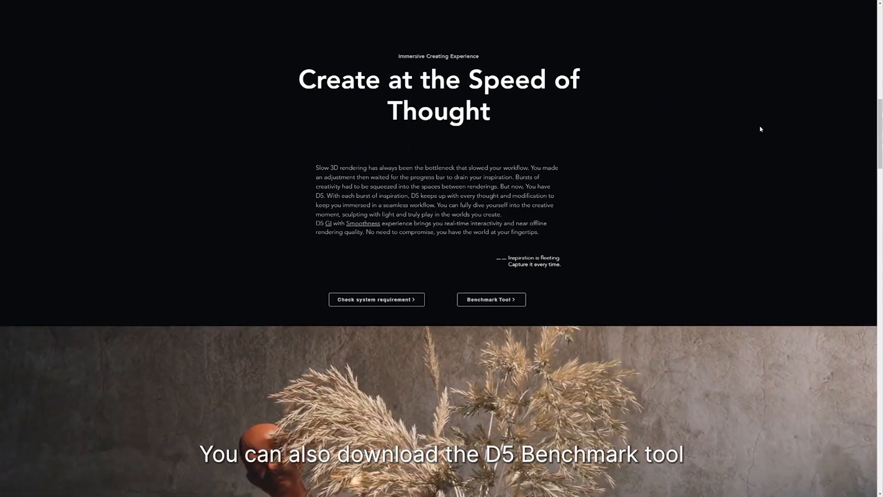
{"action": "left_click", "coordinate": [490, 301]}
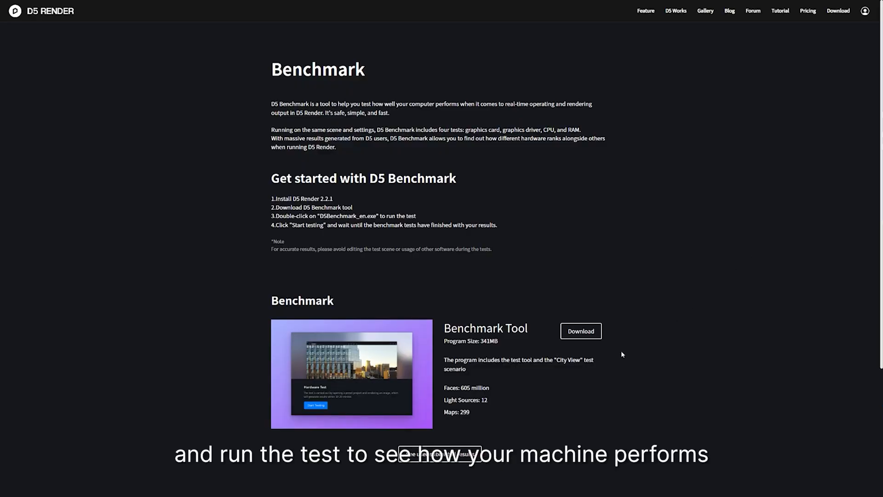
{"action": "left_click", "coordinate": [425, 457]}
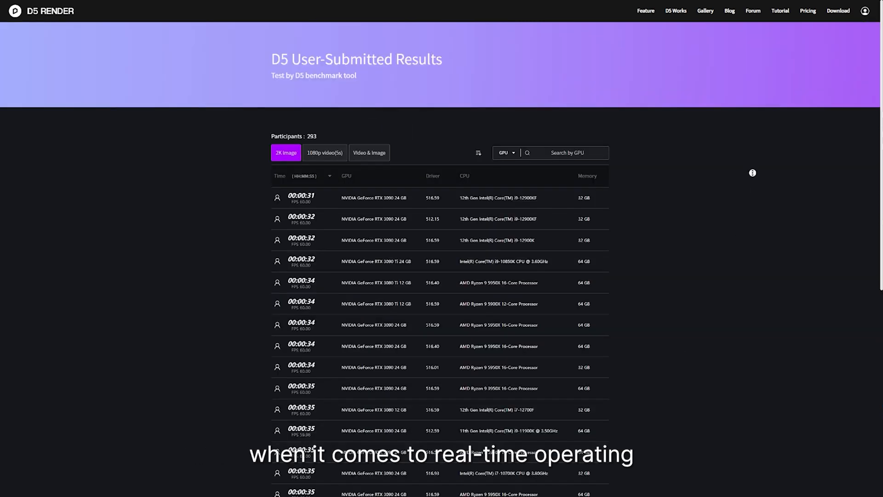
{"action": "scroll", "coordinate": [753, 173], "scroll_direction": "down", "scroll_amount": 3}
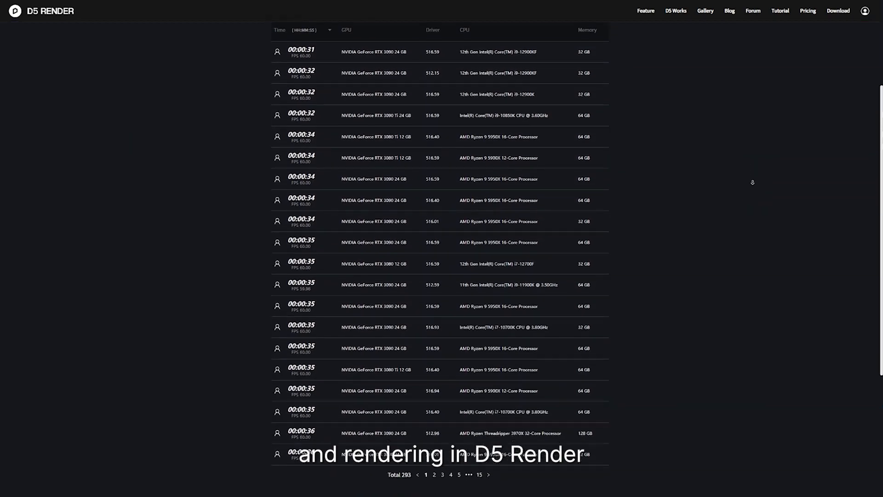
{"action": "scroll", "coordinate": [752, 182], "scroll_direction": "down", "scroll_amount": 1}
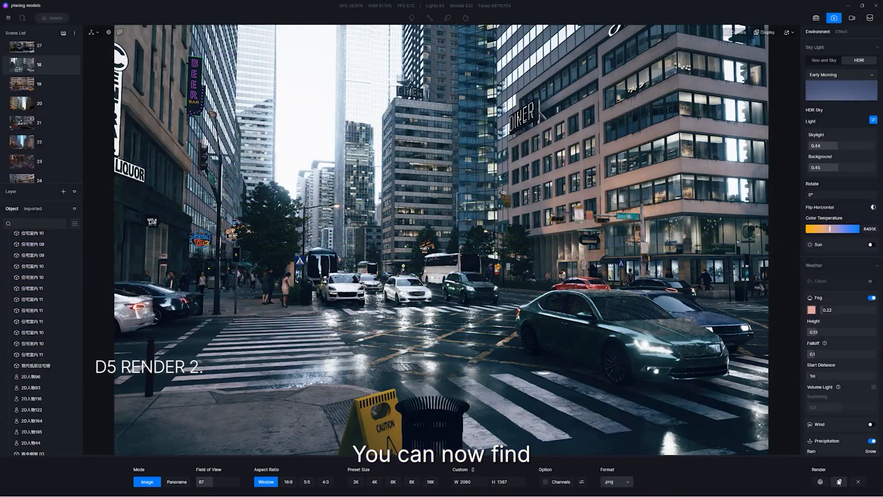
Step: Render the rainy street crossing scene as a PNG image saved in the D5 Render Preview folder
{"action": "left_click", "coordinate": [819, 481]}
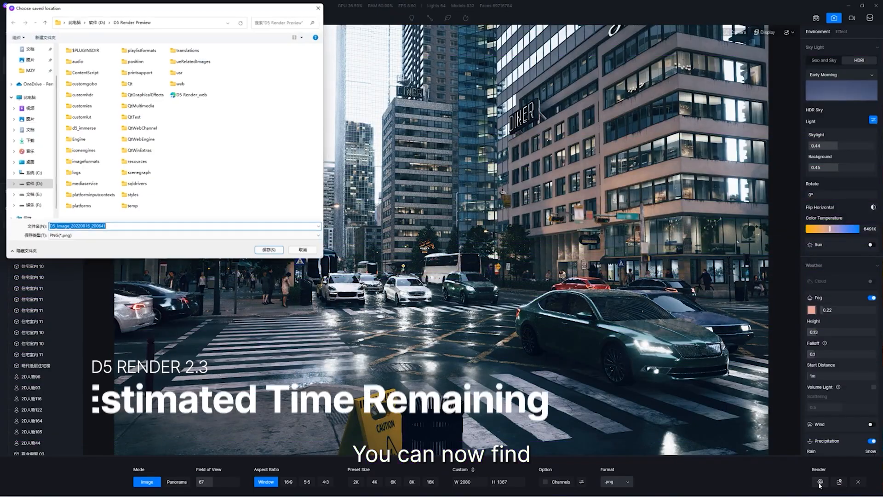
{"action": "key", "text": "Return"}
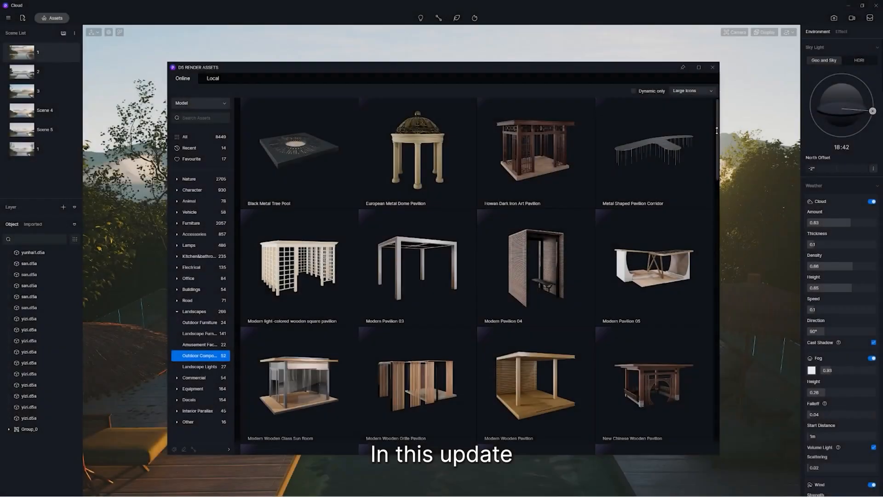
Step: Browse the outdoor component models under Landscapes and the Vine models under Nature in the online asset library
{"action": "scroll", "coordinate": [716, 133], "scroll_direction": "down", "scroll_amount": 5}
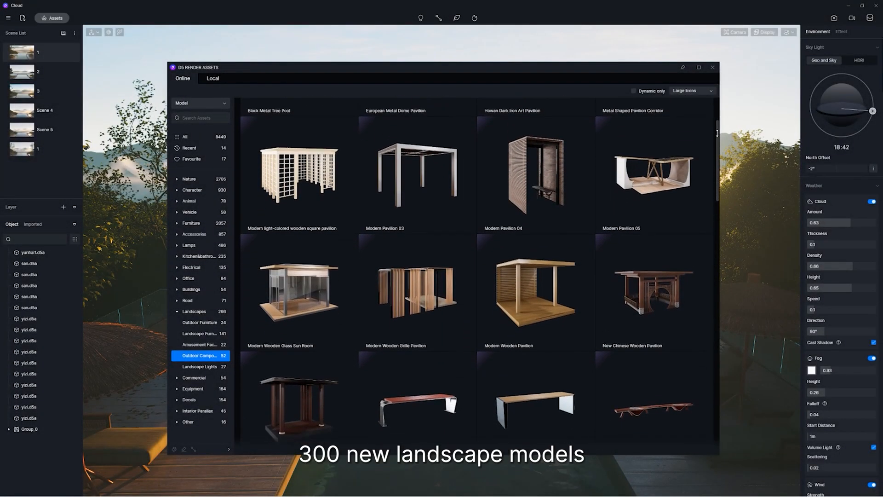
{"action": "scroll", "coordinate": [717, 134], "scroll_direction": "down", "scroll_amount": 3}
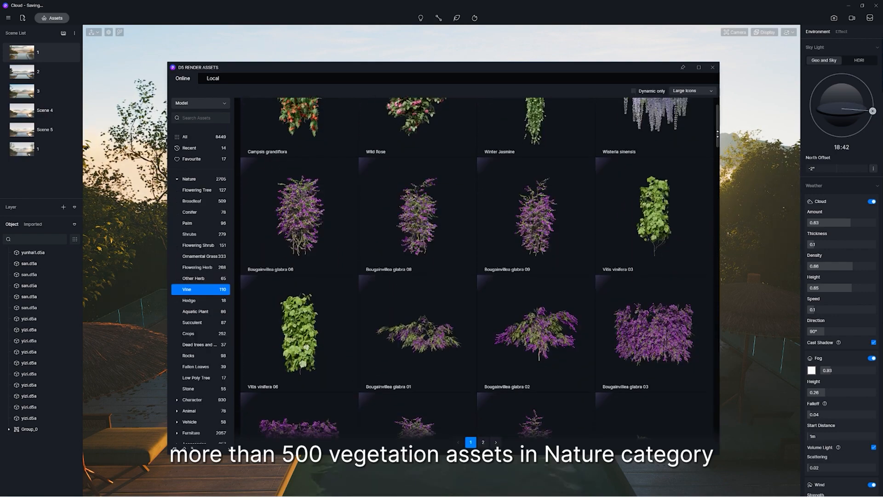
{"action": "scroll", "coordinate": [478, 266], "scroll_direction": "down", "scroll_amount": 5}
{"action": "scroll", "coordinate": [478, 267], "scroll_direction": "down", "scroll_amount": 4}
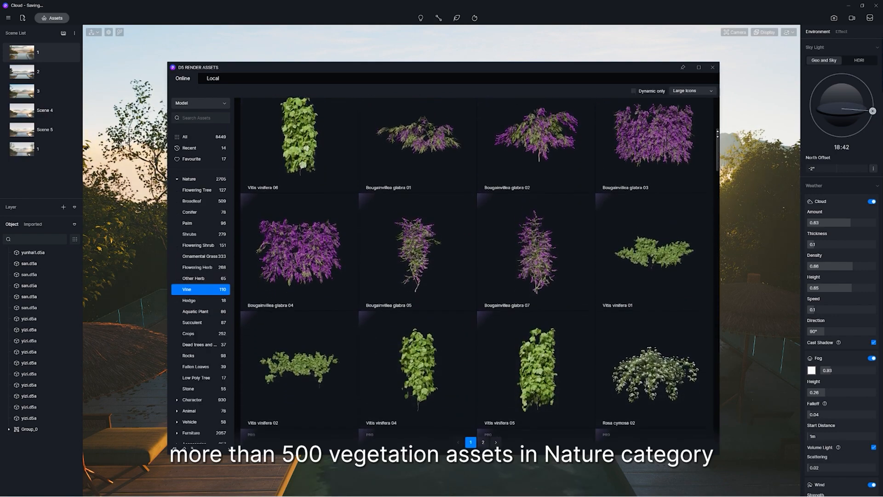
{"action": "left_click_drag", "start_coordinate": [717, 134], "coordinate": [718, 146]}
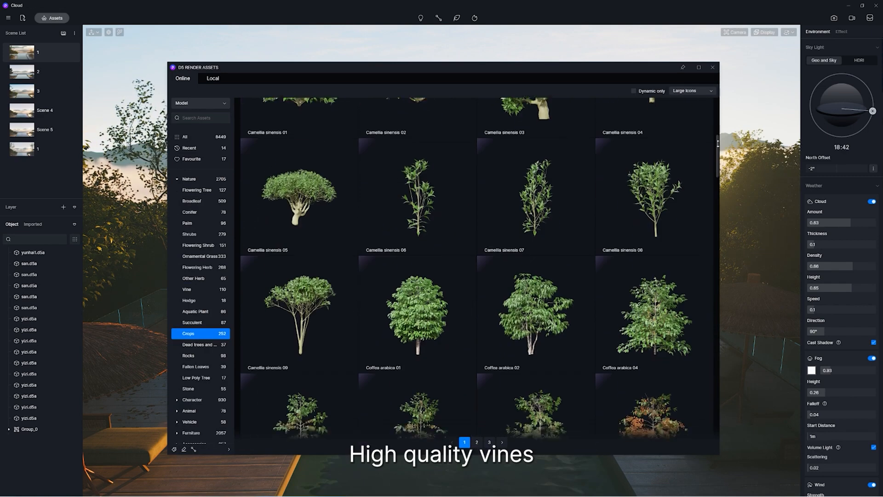
Step: Browse the Crops models under Nature and the Fluid particles in the online asset library
{"action": "left_click_drag", "start_coordinate": [718, 136], "coordinate": [718, 144]}
{"action": "scroll", "coordinate": [717, 143], "scroll_direction": "down", "scroll_amount": 5}
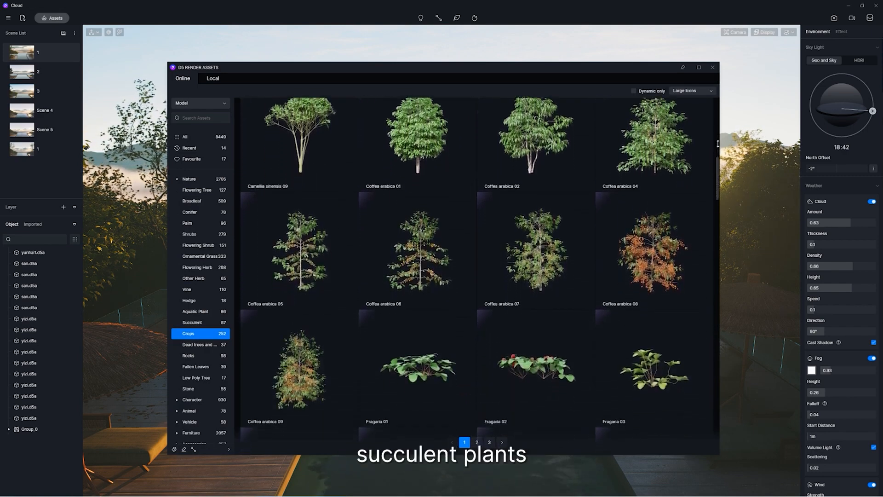
{"action": "scroll", "coordinate": [717, 144], "scroll_direction": "down", "scroll_amount": 3}
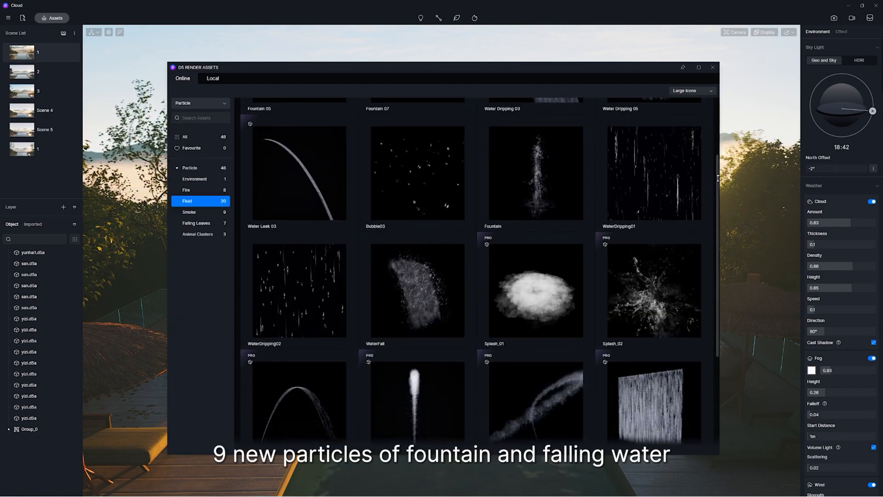
{"action": "scroll", "coordinate": [718, 178], "scroll_direction": "down", "scroll_amount": 3}
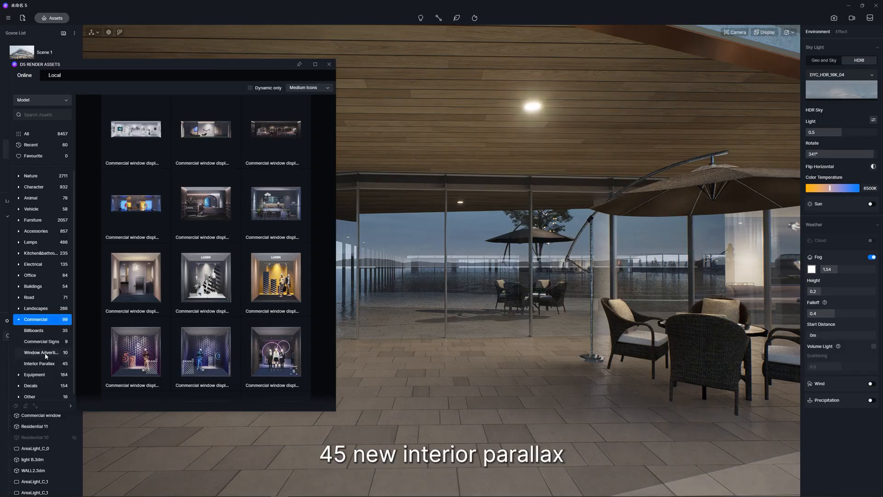
Step: Place the first commercial window display from the Interior Parallax models at the glass storefront and close the asset library
{"action": "scroll", "coordinate": [180, 245], "scroll_direction": "down", "scroll_amount": 8}
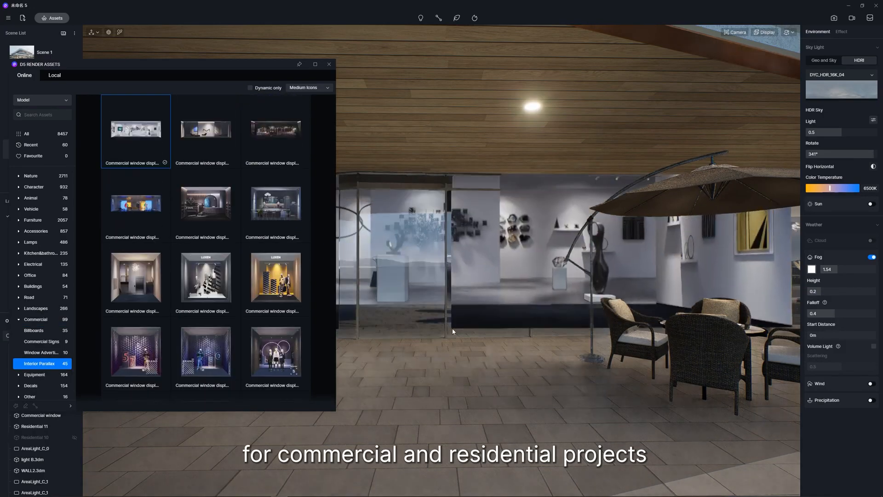
{"action": "left_click", "coordinate": [454, 339]}
{"action": "left_click", "coordinate": [328, 64]}
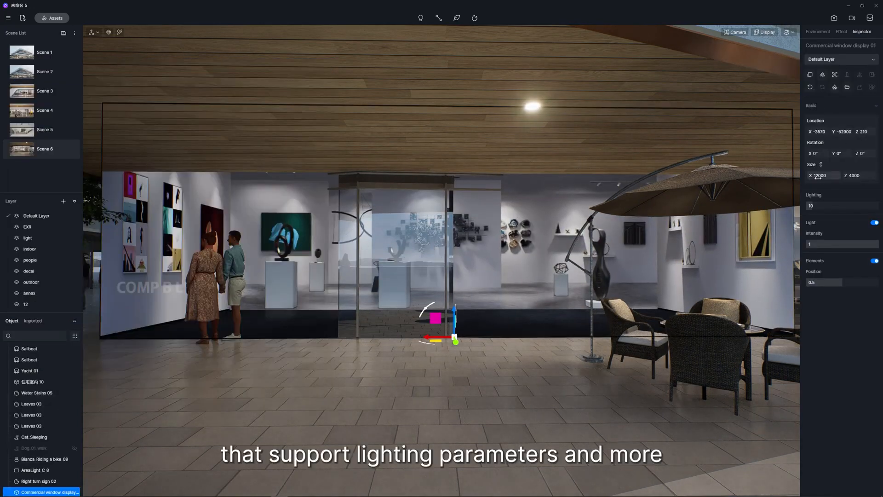
Step: Fit the window display behind the storefront glass at size X 8050, Z 2683 and location X -4350, Y -52011, Z 215, and adjust its Lighting
{"action": "left_click_drag", "start_coordinate": [823, 176], "coordinate": [809, 176]}
{"action": "left_click_drag", "start_coordinate": [455, 342], "coordinate": [489, 370]}
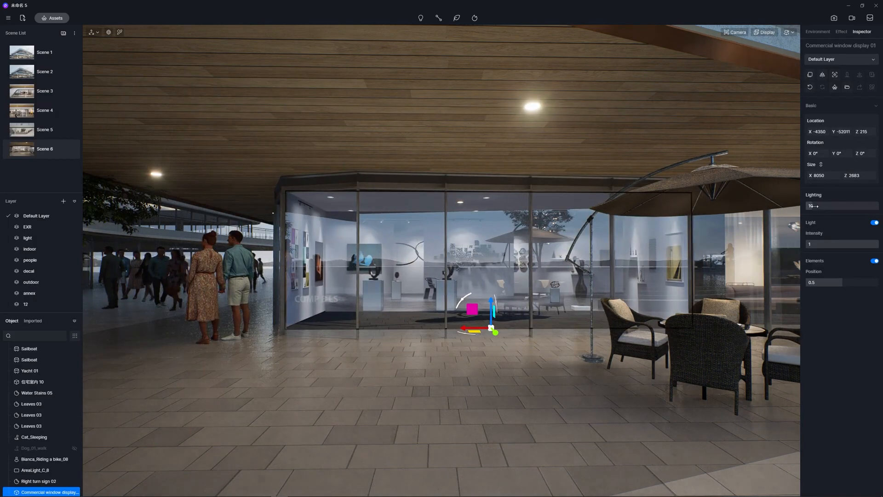
{"action": "mouse_move", "coordinate": [814, 206]}
{"action": "left_mouse_down"}
{"action": "mouse_move", "coordinate": [876, 206]}
{"action": "mouse_move", "coordinate": [815, 208]}
{"action": "left_mouse_up"}
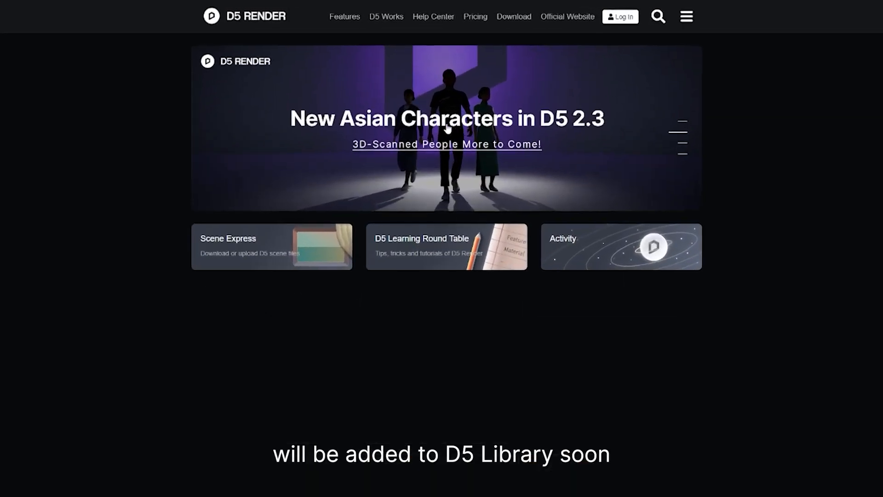
Step: Open the New Asian Characters in D5 2.3 post on the D5 Forum website and enlarge its character image
{"action": "left_click", "coordinate": [447, 128]}
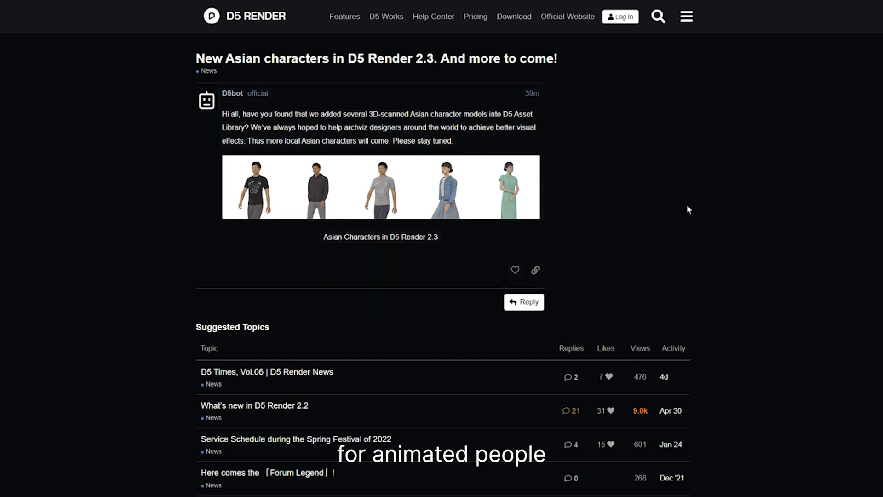
{"action": "left_click", "coordinate": [467, 190]}
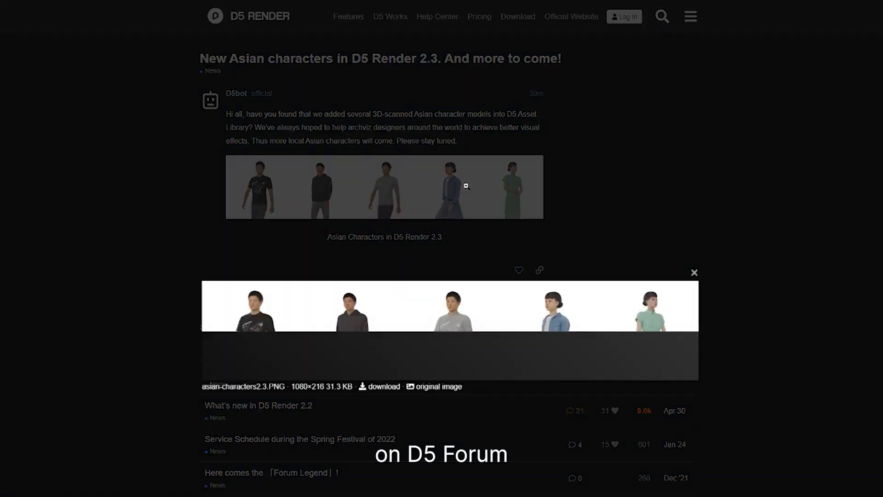